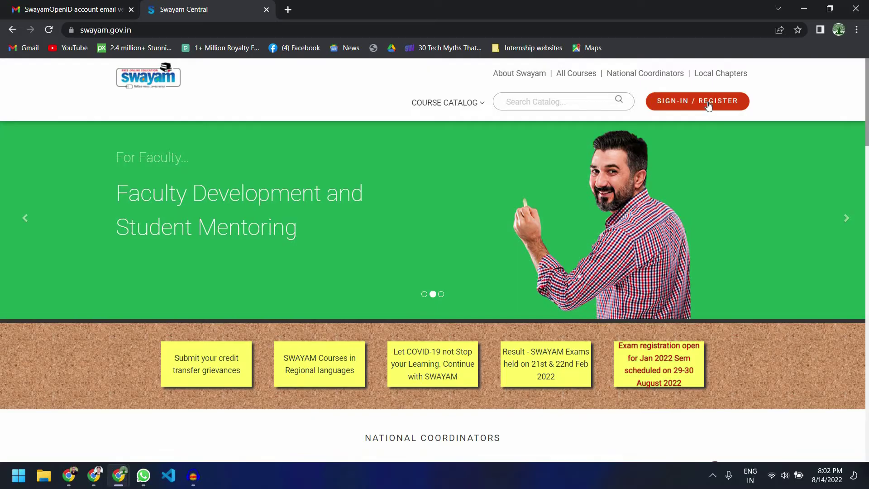
# Step: Sign in to SWAYAM with a Google account
pyautogui.click(707, 101)
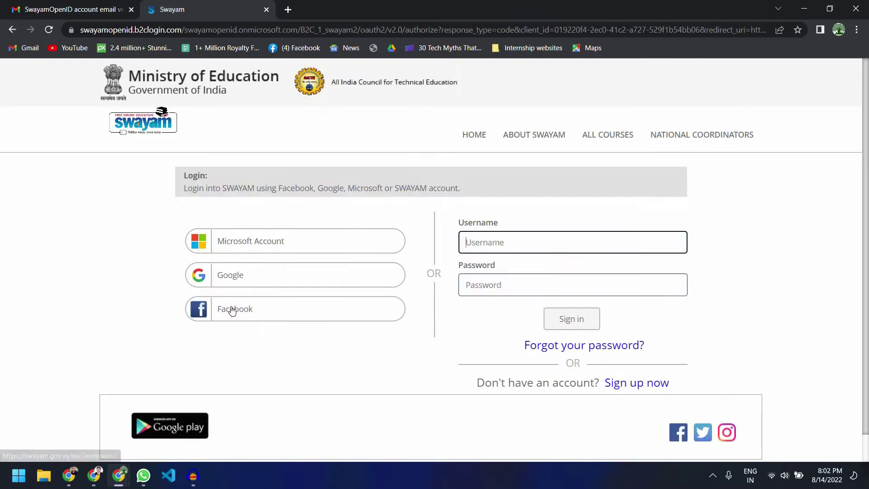
pyautogui.click(234, 280)
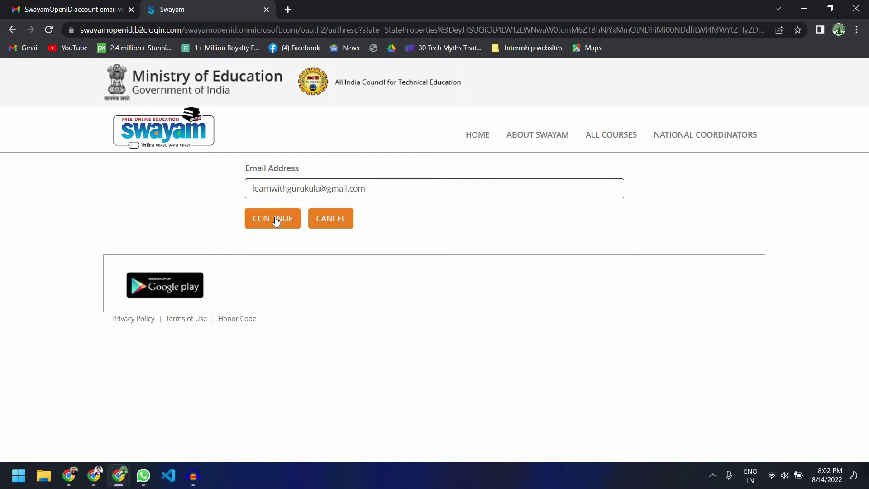
pyautogui.click(275, 218)
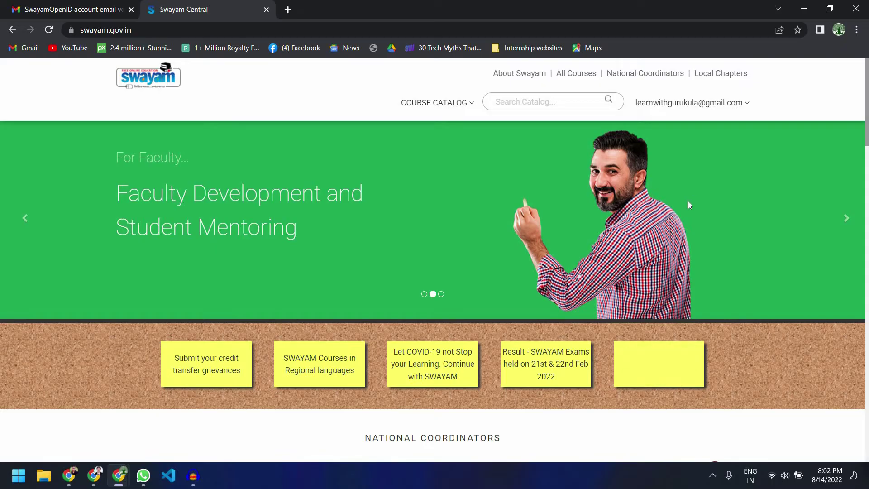
# Step: Open the All courses catalog from the course categories
pyautogui.scroll(-4, 688, 201)
pyautogui.scroll(4, 688, 201)
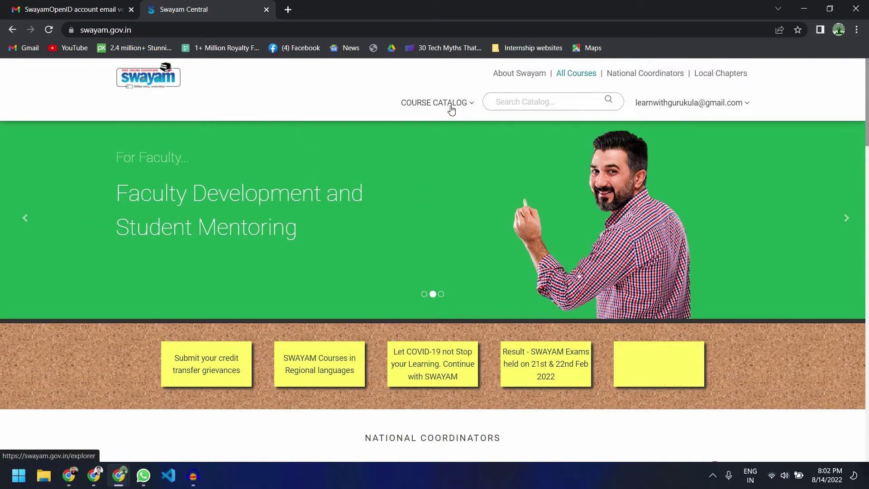
pyautogui.click(450, 105)
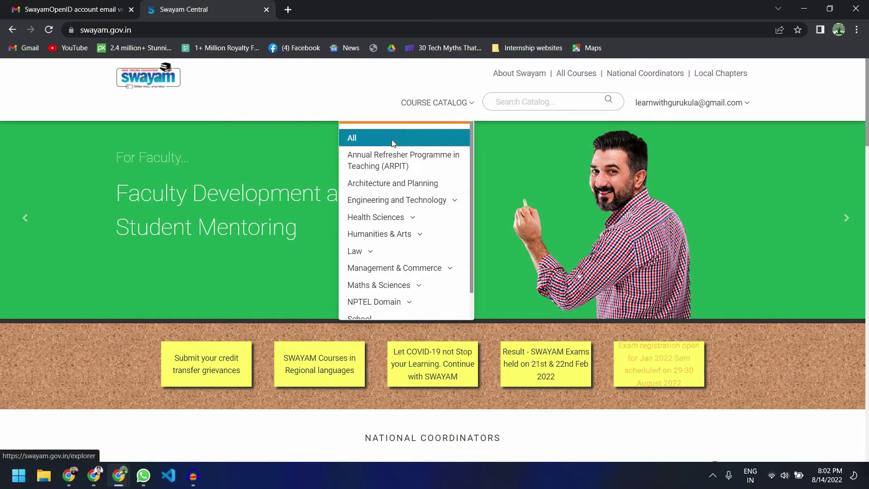
pyautogui.click(392, 138)
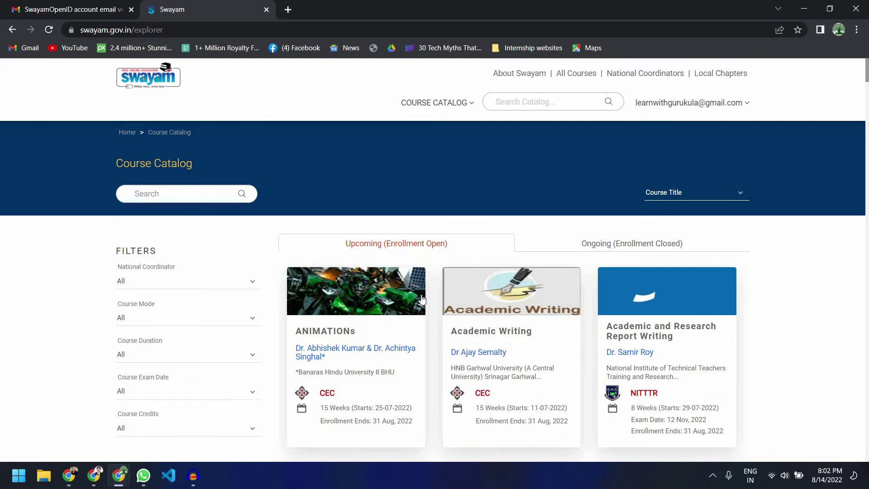
pyautogui.scroll(-8, 422, 299)
pyautogui.scroll(-5, 628, 301)
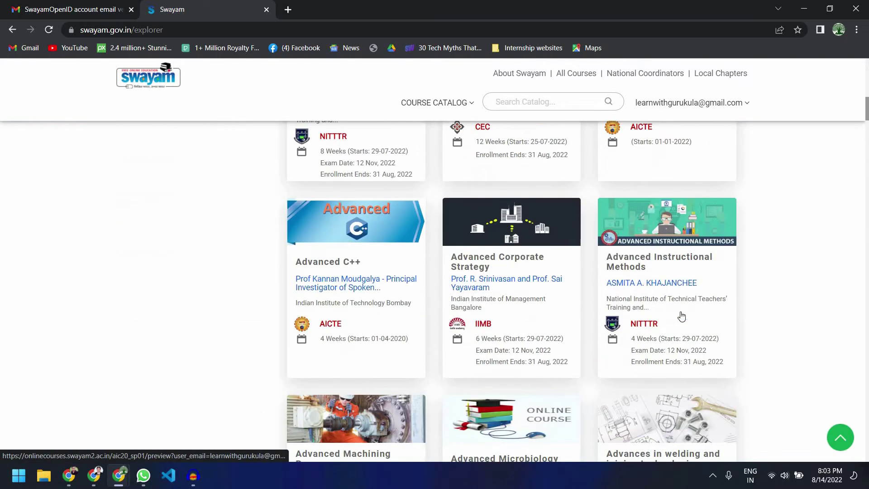
pyautogui.scroll(13, 612, 308)
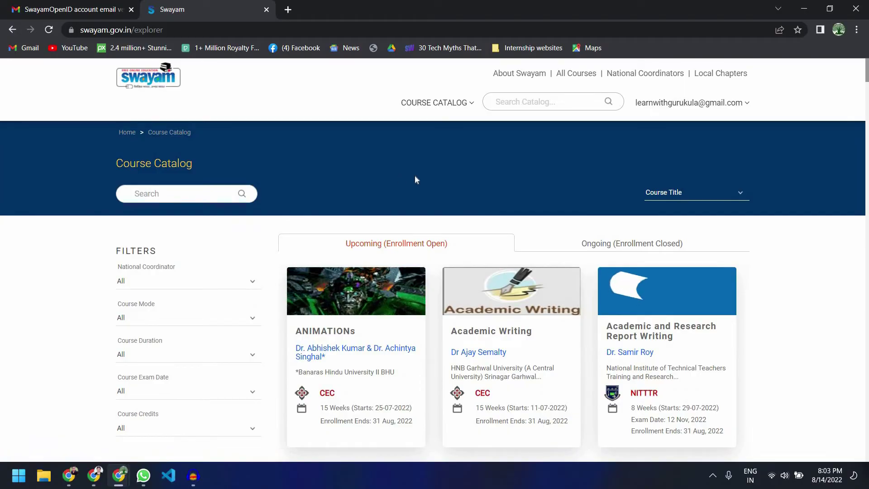
# Step: Search the catalog for 'body language'
pyautogui.press('Tab')
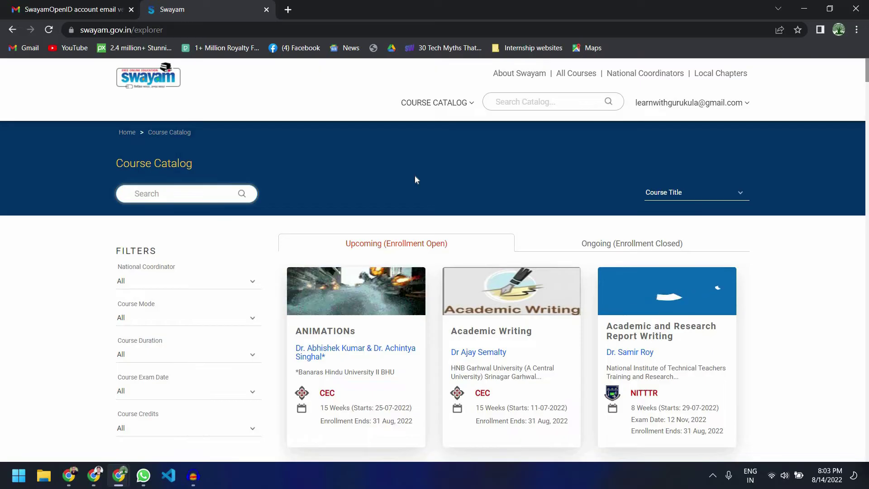
pyautogui.write('body language')
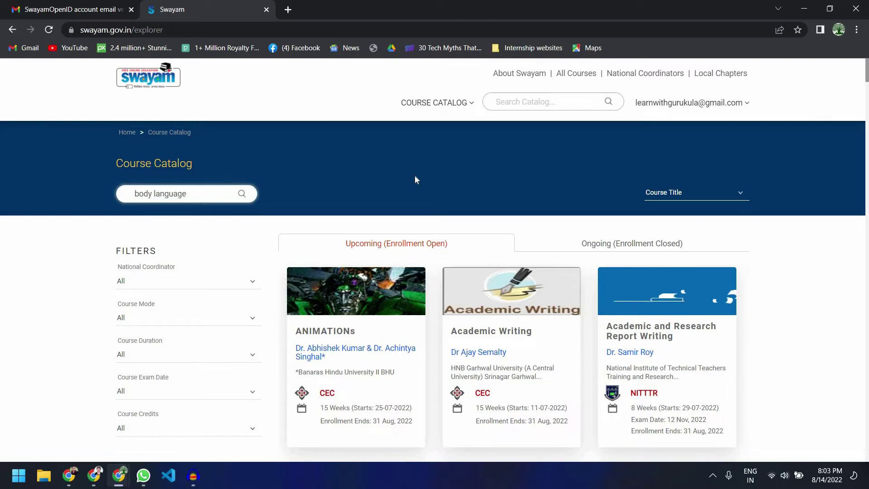
pyautogui.press('Return')
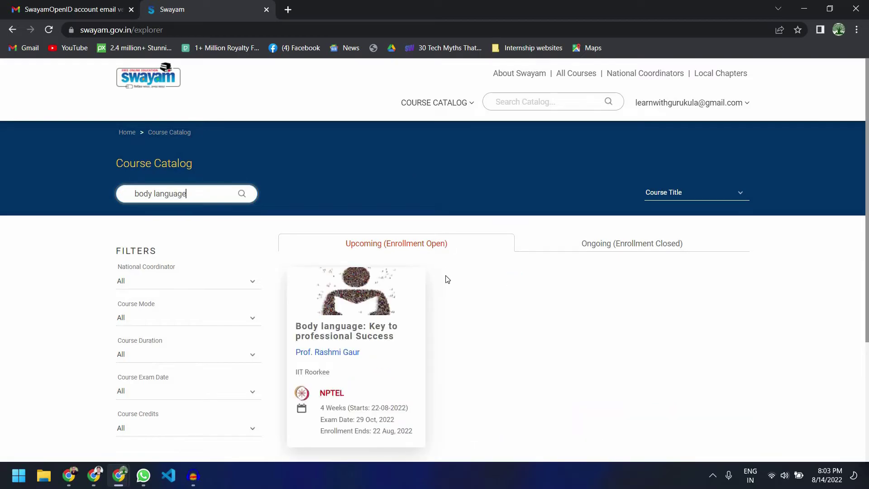
pyautogui.scroll(-2, 412, 272)
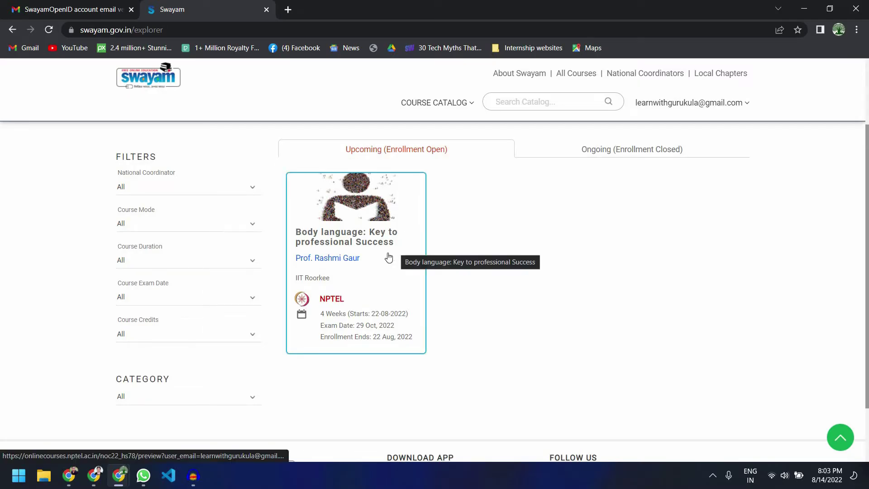
# Step: Open the Body language course page and review its Upcoming status, 4-week duration and 22 Aug 2022 start
pyautogui.click(389, 258)
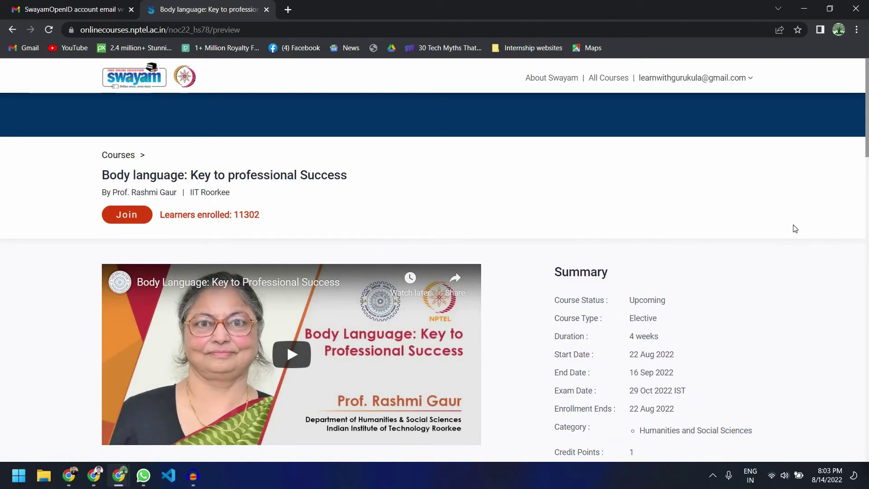
pyautogui.scroll(-2, 620, 199)
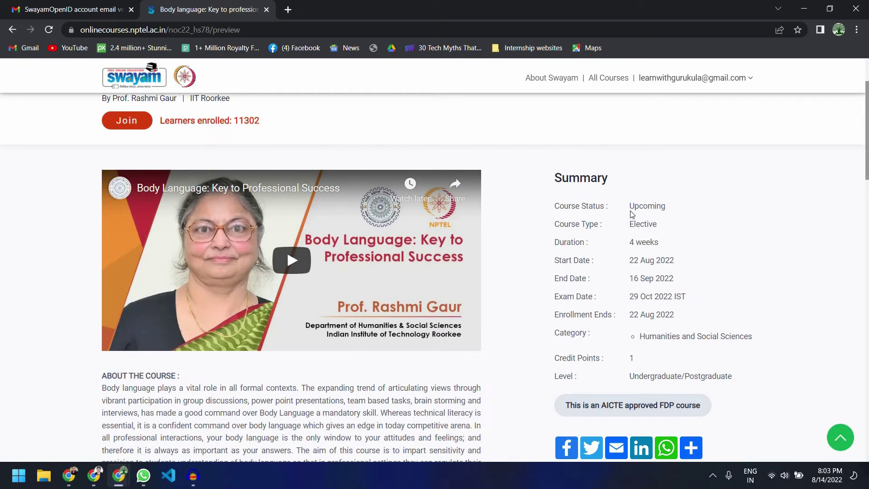
pyautogui.doubleClick(632, 206)
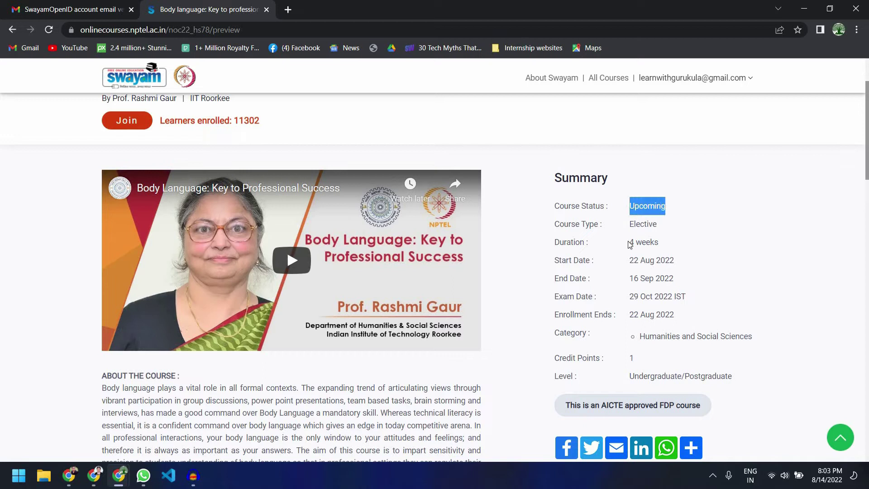
pyautogui.moveTo(630, 243); pyautogui.dragTo(661, 247)
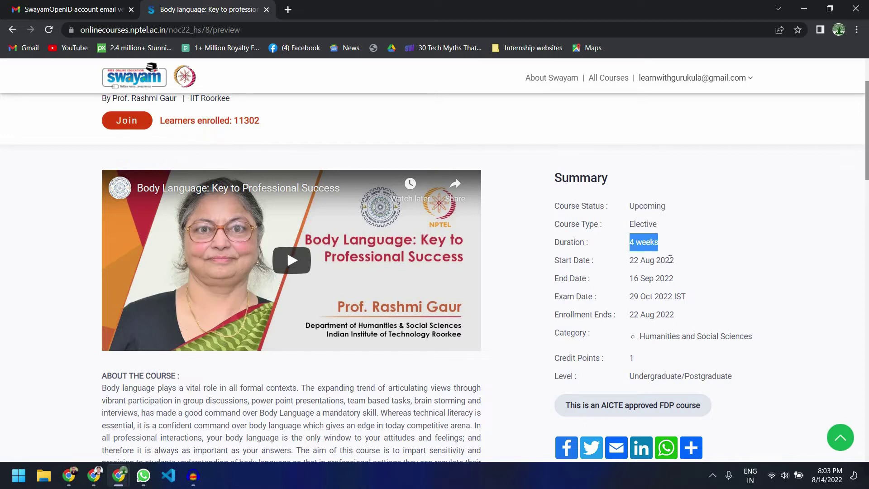
pyautogui.moveTo(629, 260); pyautogui.dragTo(673, 259)
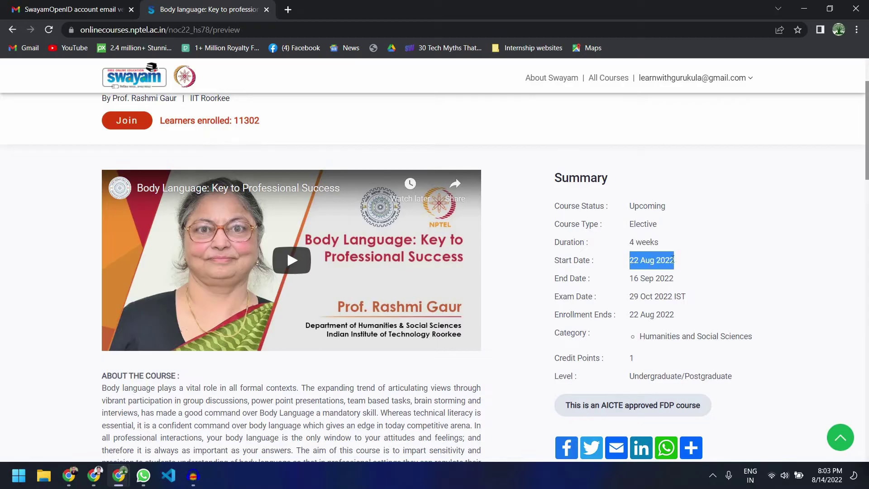
pyautogui.scroll(-2, 694, 275)
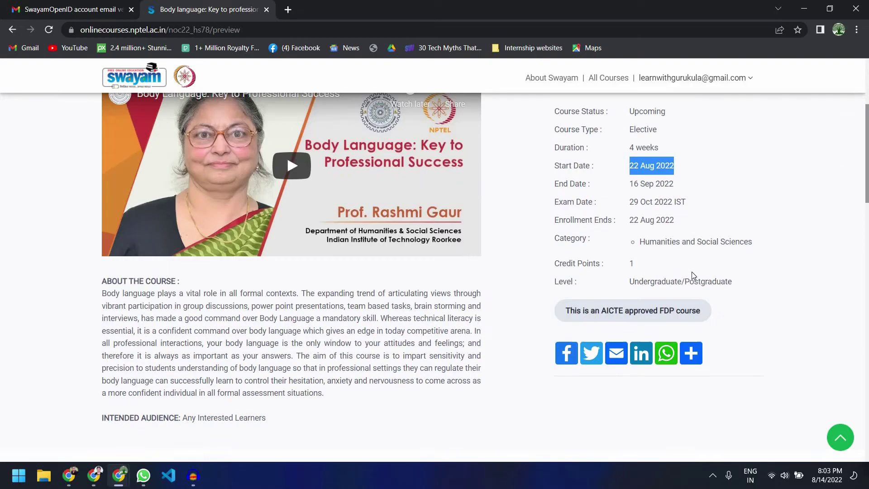
pyautogui.click(607, 310)
pyautogui.scroll(-20, 468, 290)
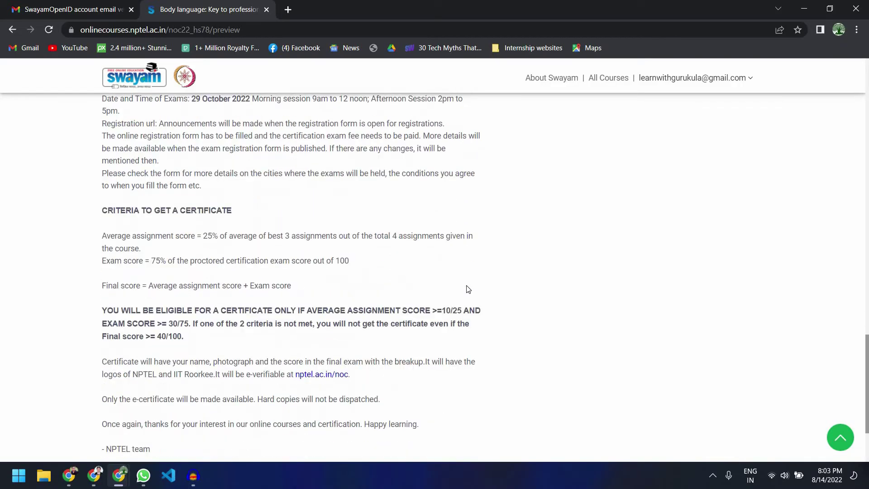
pyautogui.scroll(4, 469, 290)
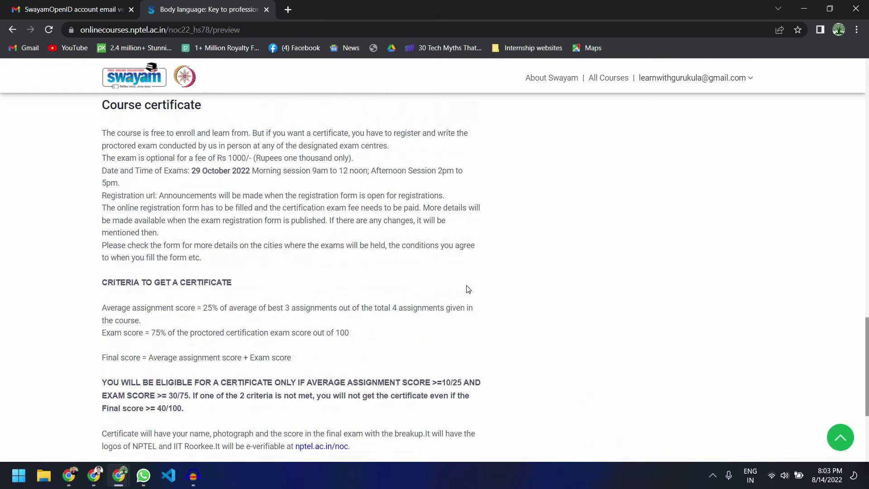
pyautogui.scroll(7, 468, 290)
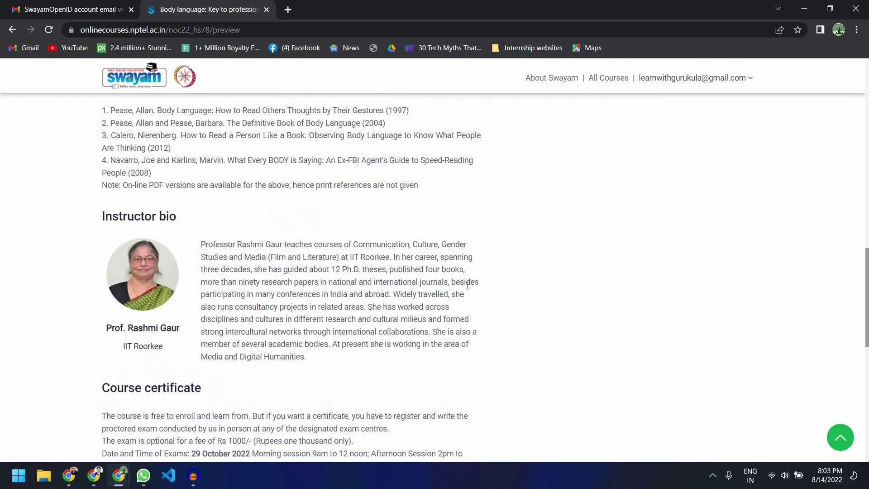
pyautogui.scroll(10, 468, 290)
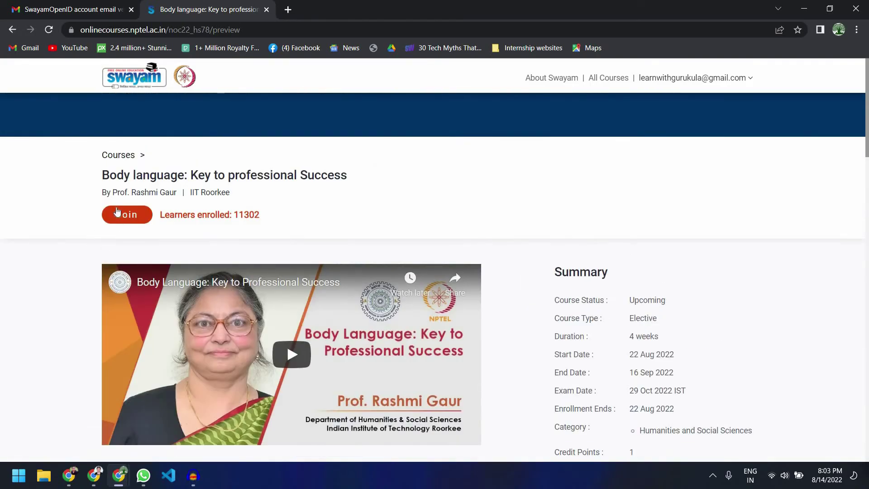
# Step: Join the Body language course and start entering the learner's full name
pyautogui.click(128, 217)
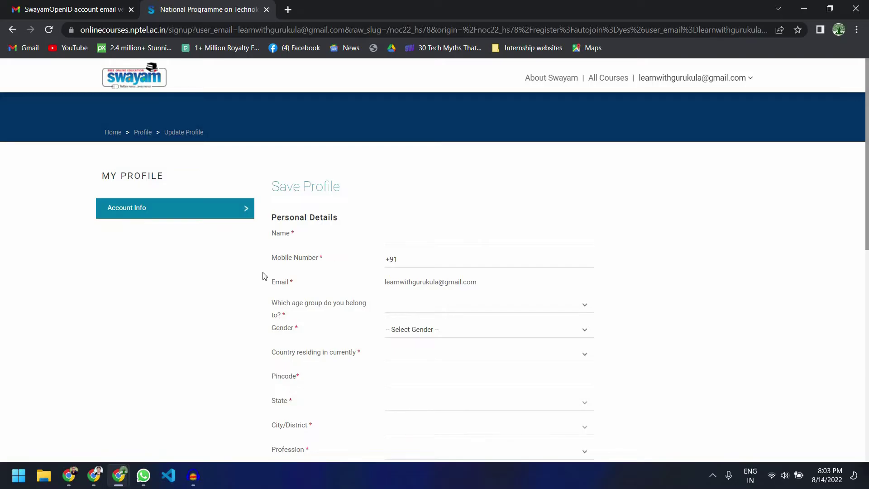
pyautogui.click(426, 234)
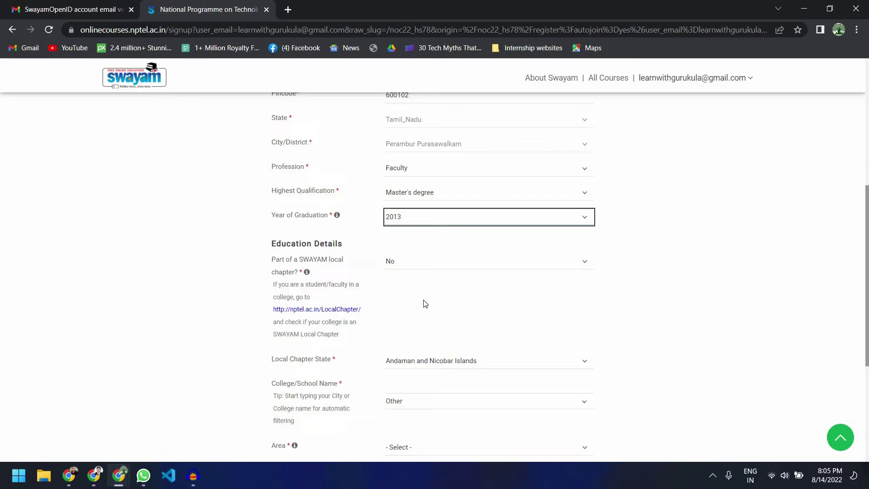
# Step: Mark the college as a SWAYAM local chapter in Tamil Nadu
pyautogui.click(434, 266)
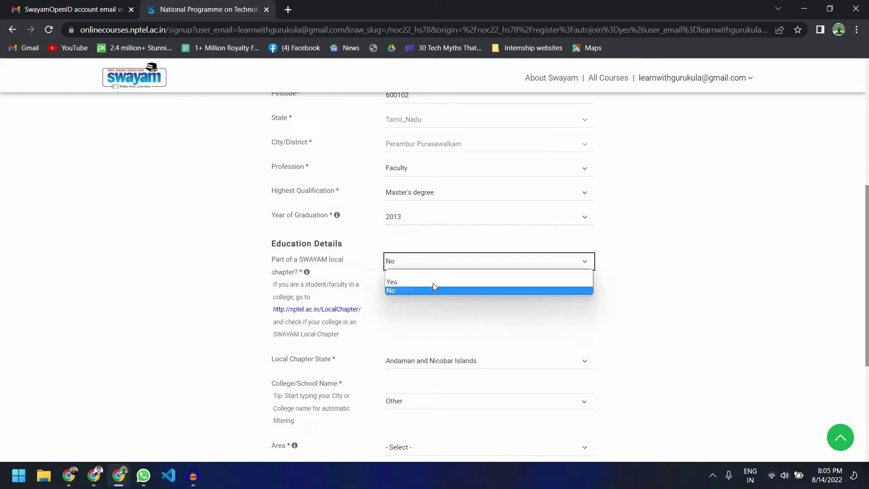
pyautogui.click(433, 283)
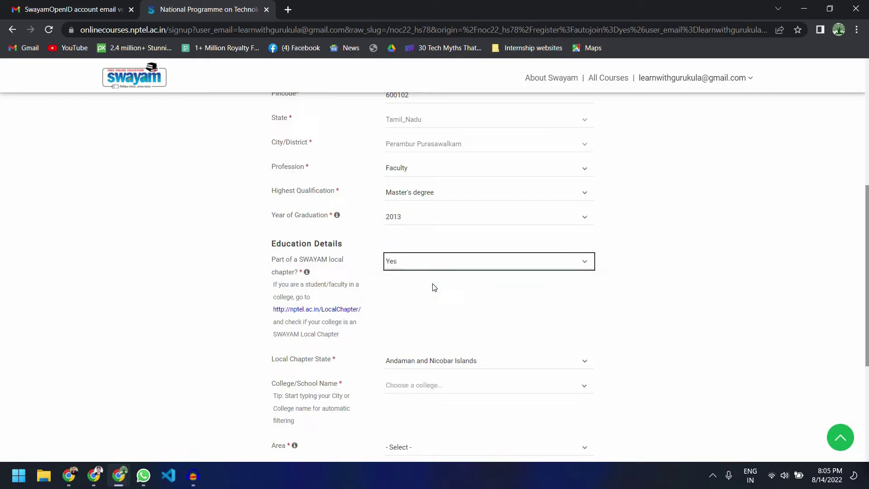
pyautogui.scroll(-2, 421, 271)
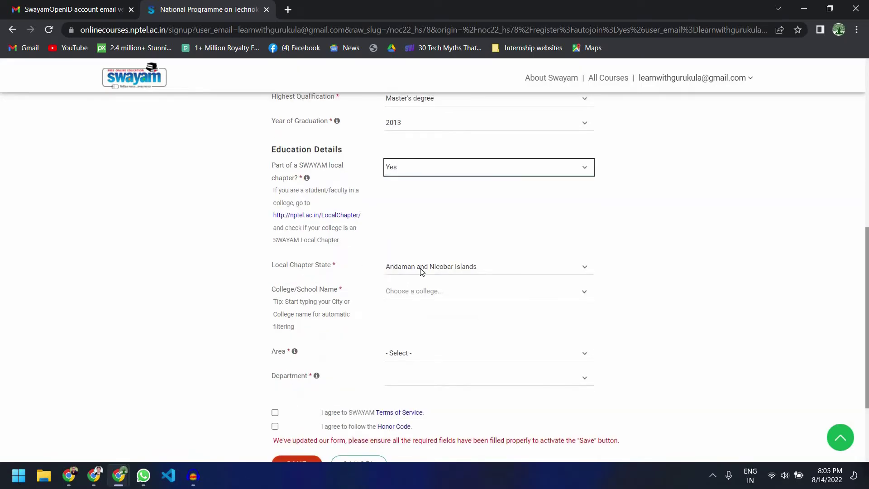
pyautogui.click(421, 271)
pyautogui.scroll(-5, 401, 407)
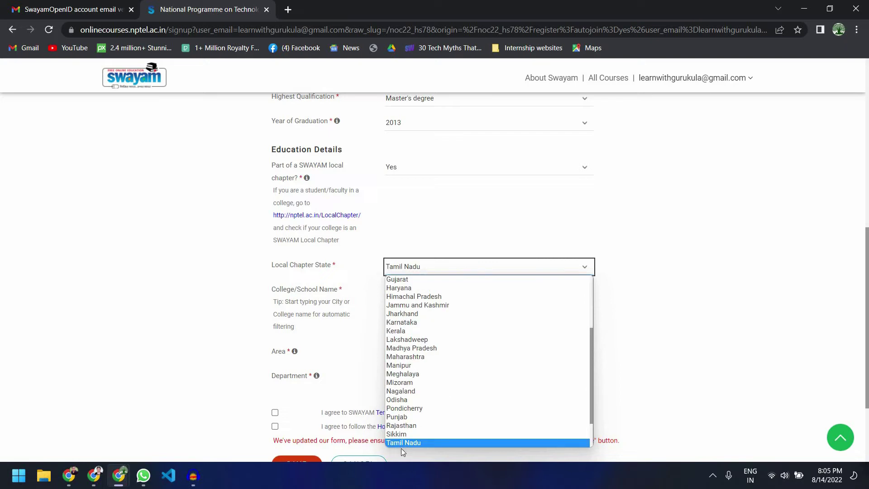
pyautogui.scroll(-1, 417, 415)
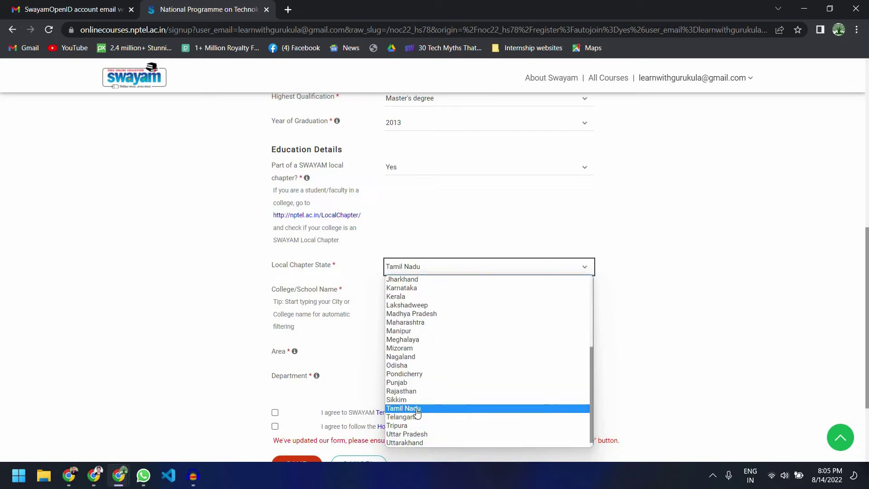
pyautogui.click(429, 410)
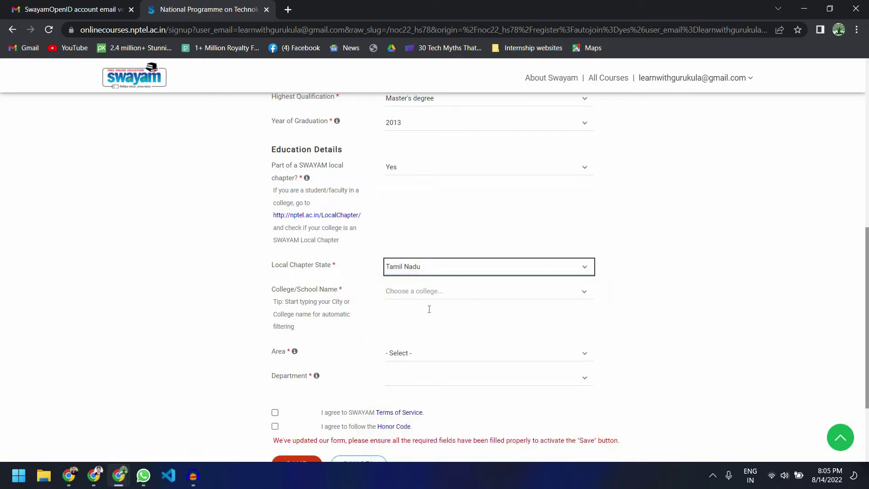
# Step: Search for and select R.M.K. College of Engineering and Technology
pyautogui.click(429, 307)
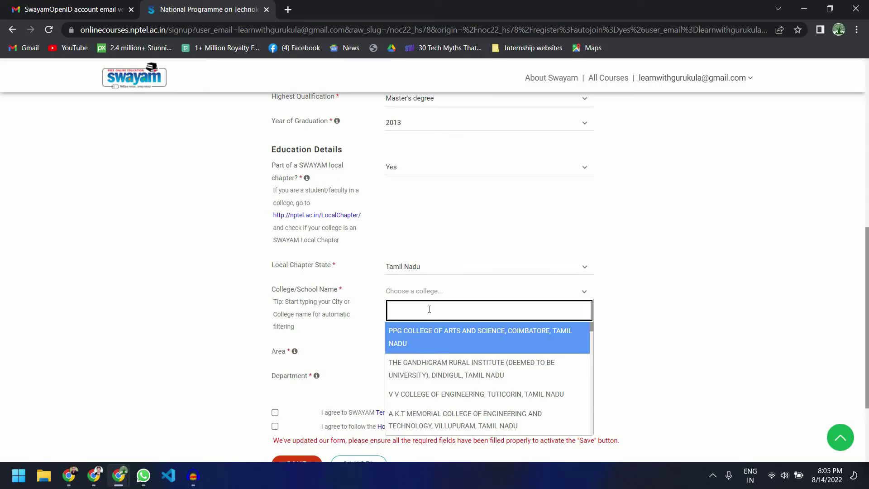
pyautogui.write('R.M.L')
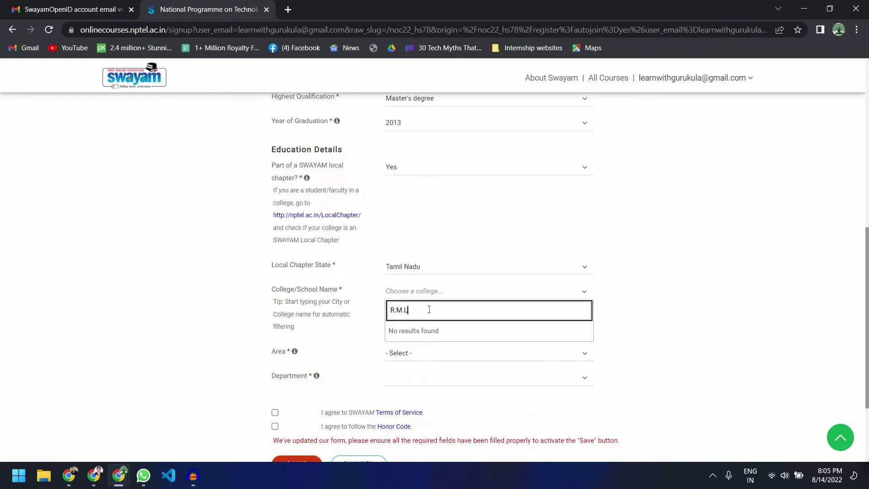
pyautogui.press('BackSpace')
pyautogui.write('K')
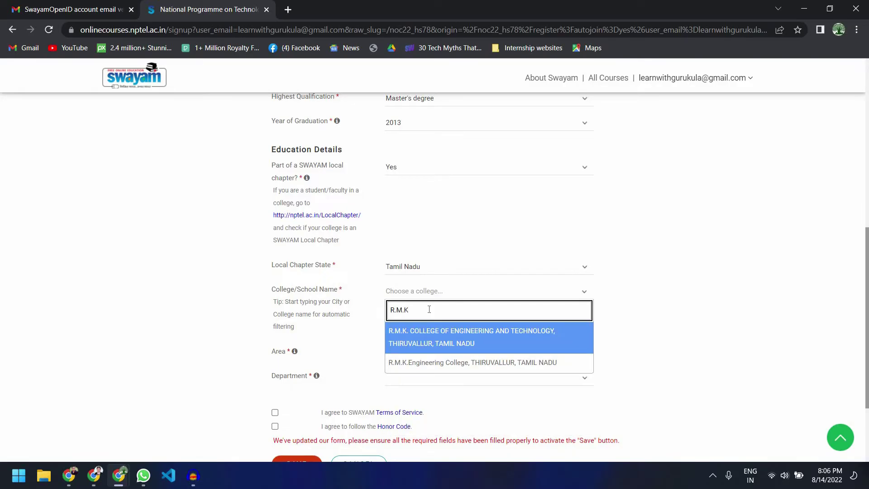
pyautogui.click(452, 335)
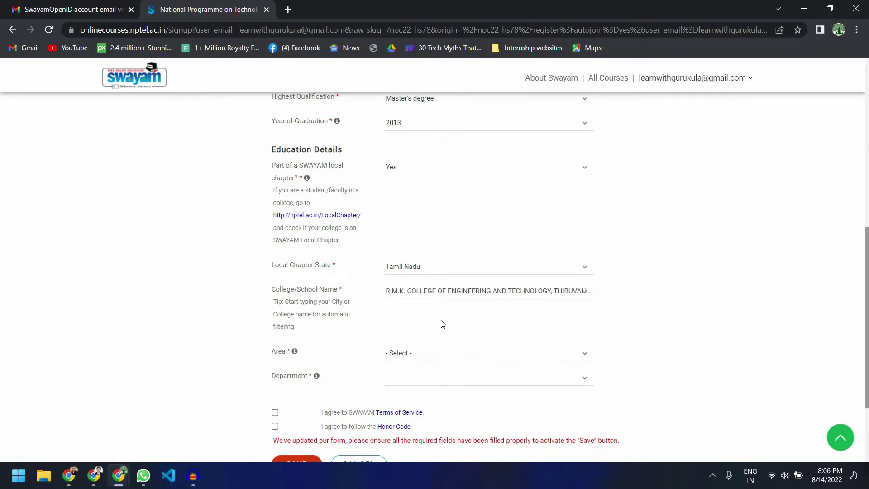
# Step: Set the area to Engineering and the department to Electronics and Communication Engineering
pyautogui.scroll(-2, 438, 261)
pyautogui.click(432, 261)
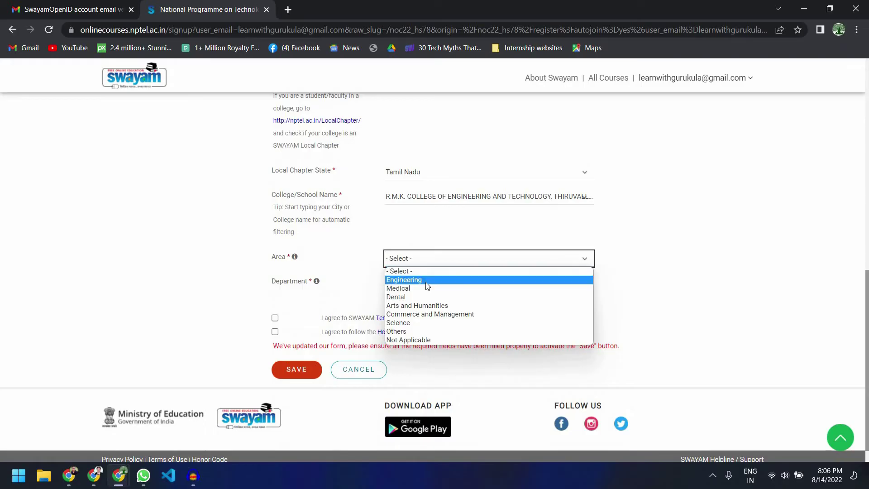
pyautogui.click(427, 280)
pyautogui.click(427, 284)
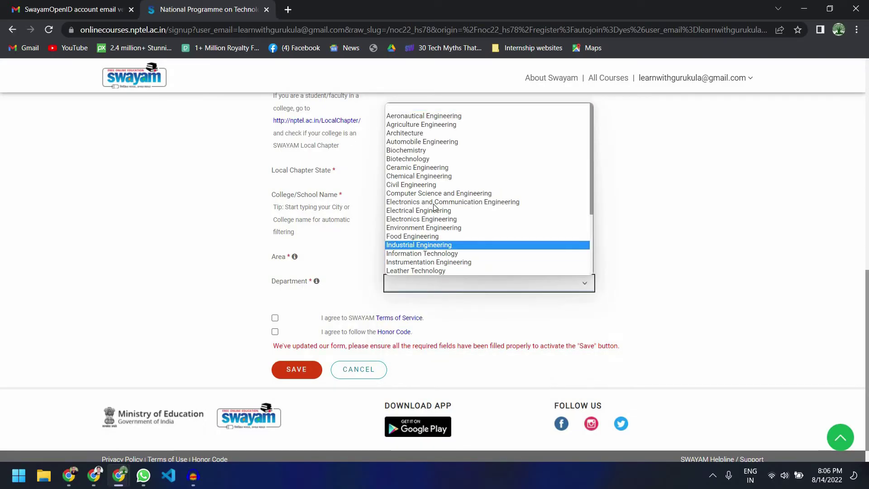
pyautogui.click(435, 201)
# Step: Accept the Terms of Service and Honor Code, then save the form
pyautogui.scroll(-1, 275, 296)
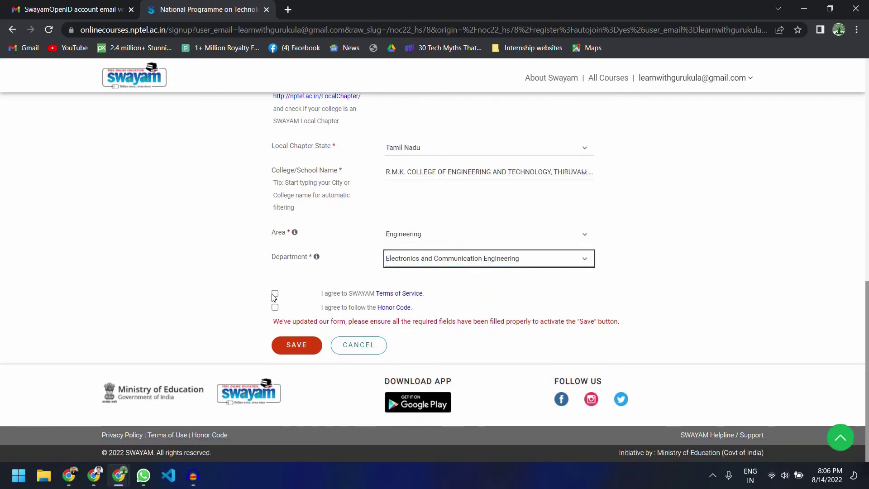
pyautogui.click(275, 294)
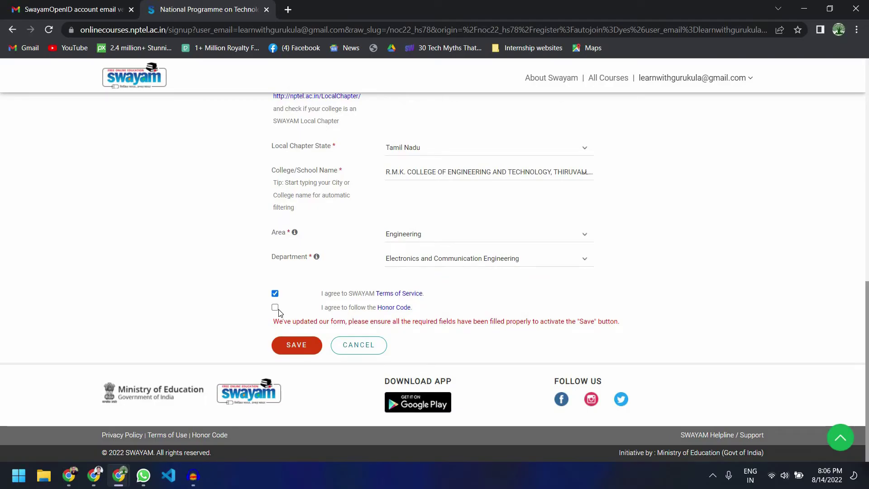
pyautogui.click(276, 308)
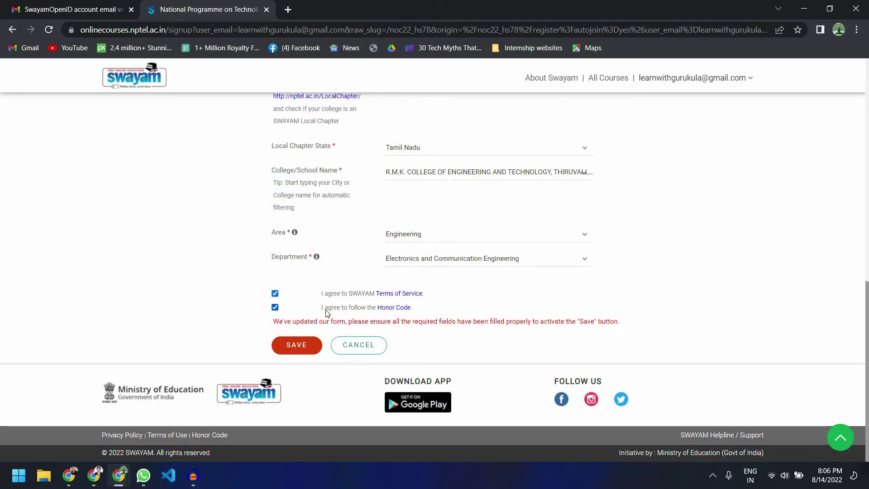
pyautogui.click(302, 348)
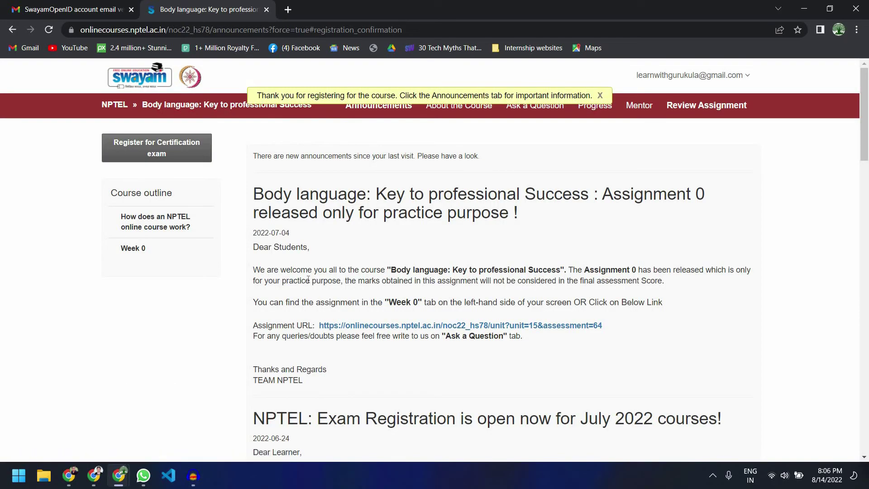
# Step: Dismiss the registration thank-you banner
pyautogui.moveTo(257, 96); pyautogui.dragTo(591, 96)
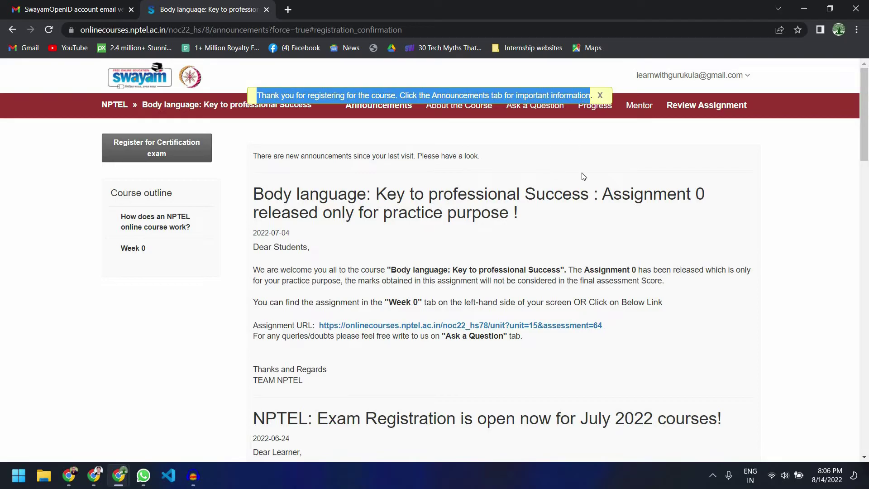
pyautogui.click(744, 206)
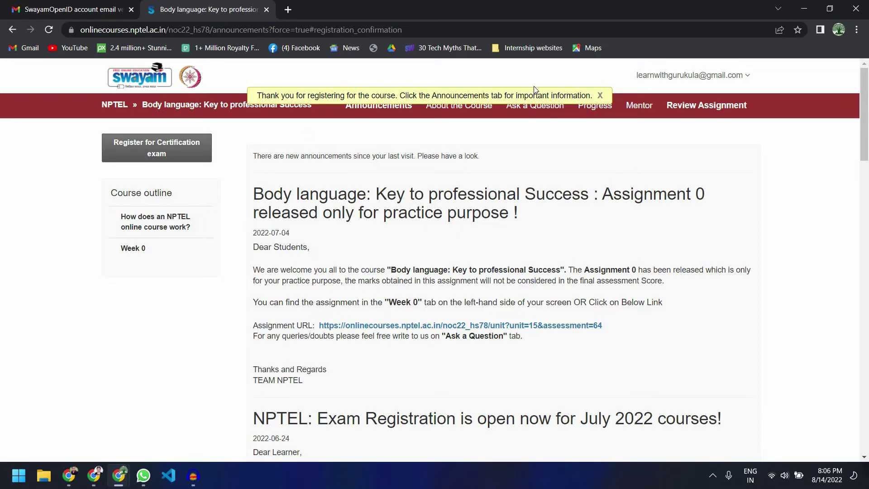
pyautogui.click(600, 96)
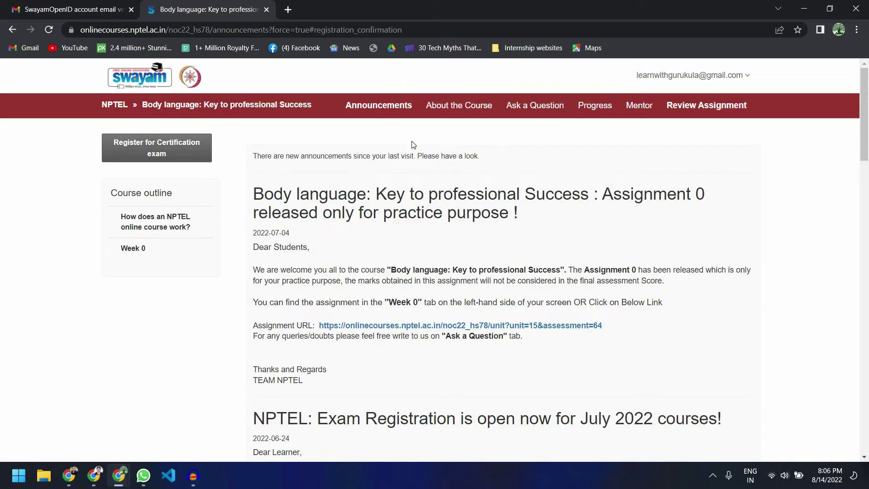
# Step: Open the course announcements and expand the 'How does an NPTEL online course work?' and Week 0 sections
pyautogui.click(374, 105)
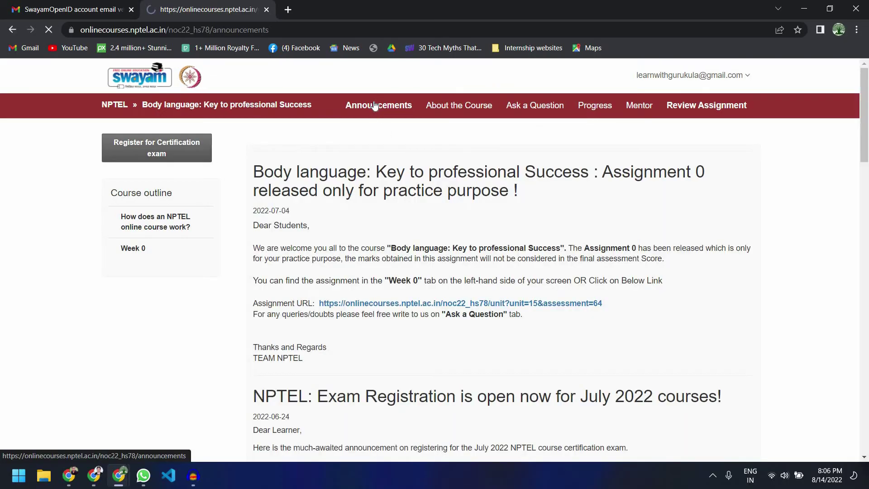
pyautogui.scroll(-10, 378, 255)
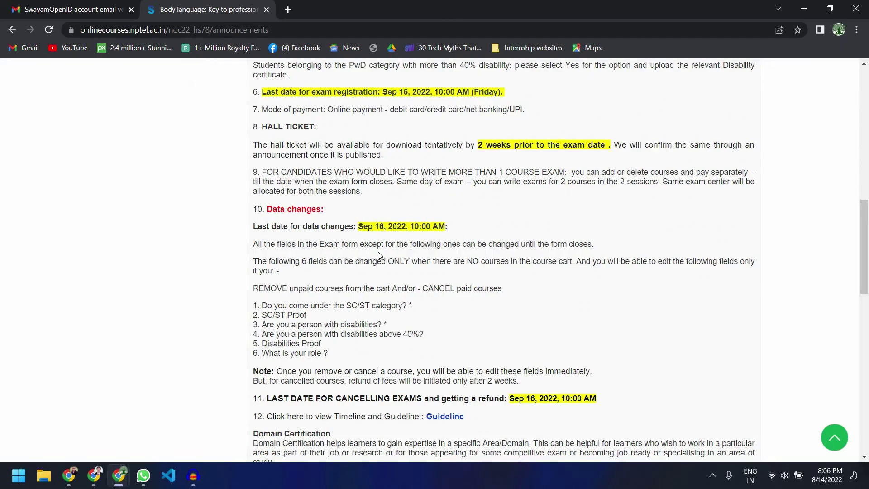
pyautogui.scroll(6, 380, 255)
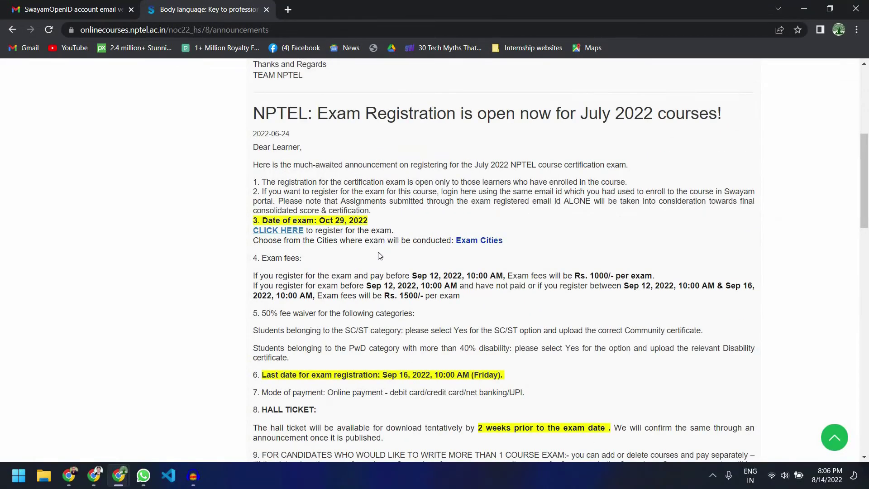
pyautogui.scroll(6, 379, 256)
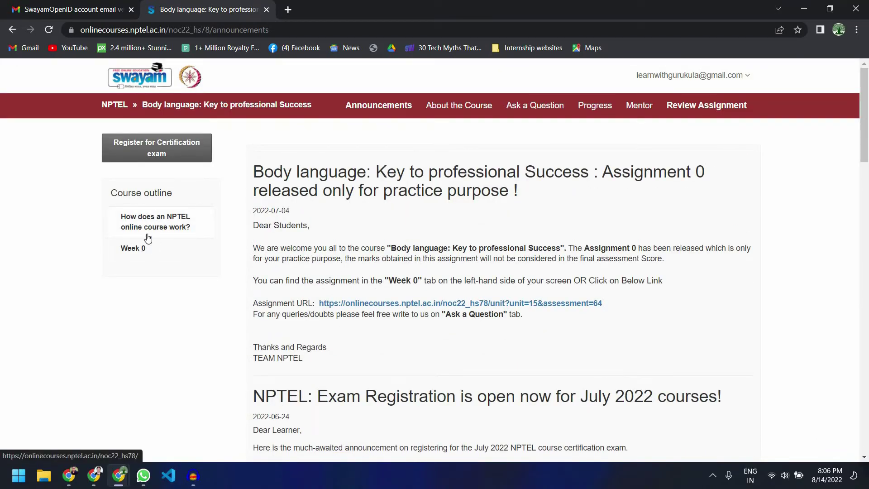
pyautogui.click(147, 225)
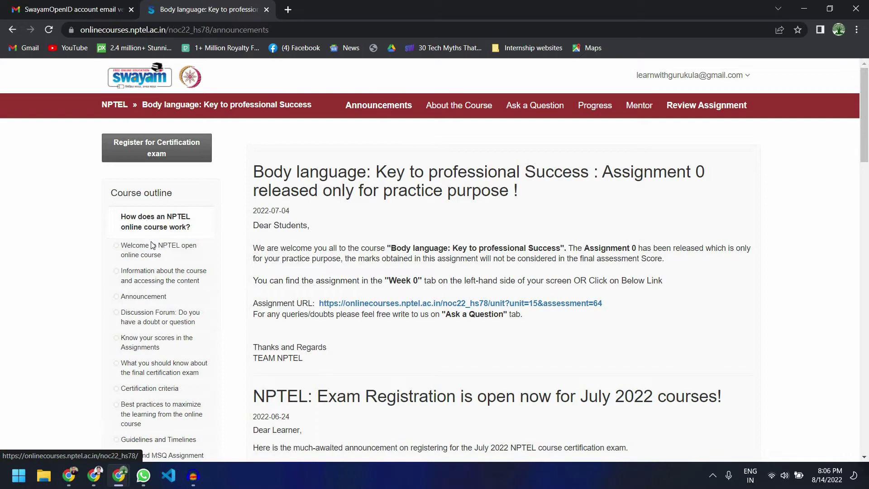
pyautogui.scroll(-6, 154, 262)
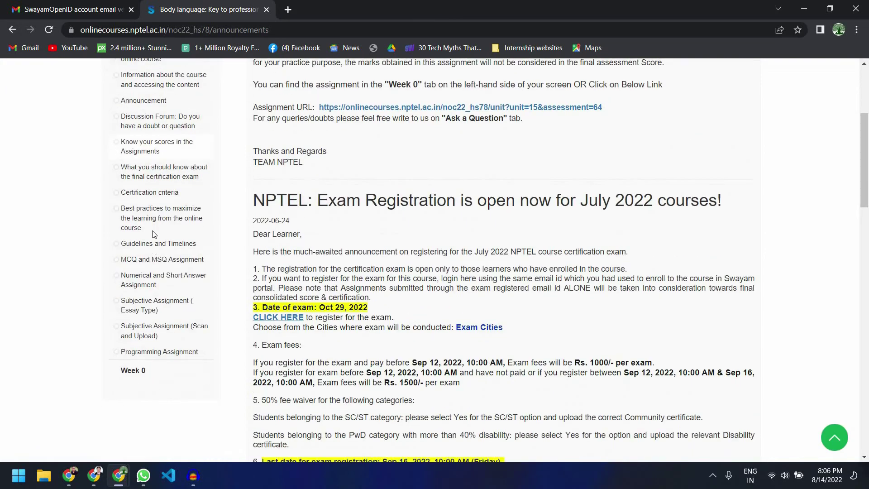
pyautogui.scroll(6, 161, 180)
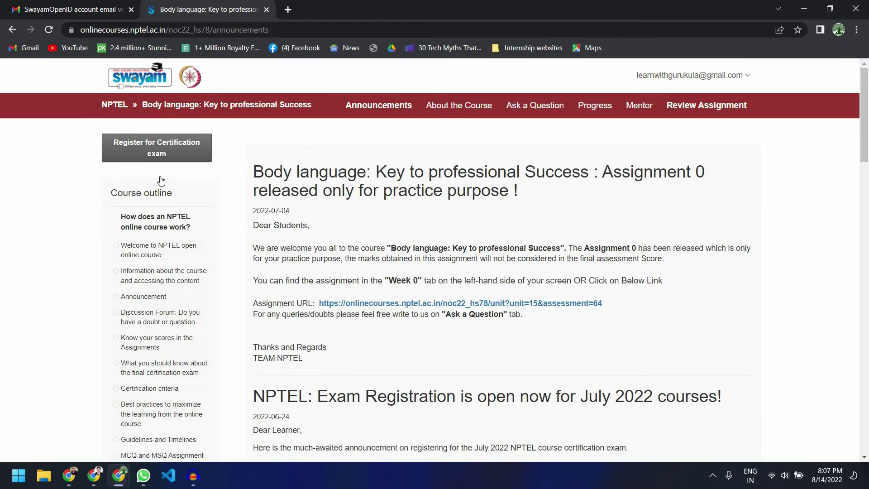
pyautogui.scroll(-6, 161, 180)
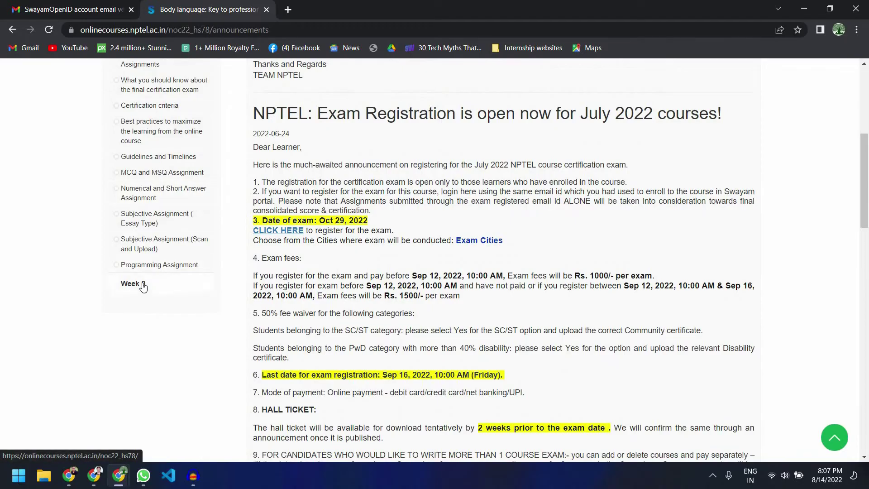
pyautogui.click(143, 286)
# Step: View the practice Week 0 Assignment 0, then return to the course announcements
pyautogui.click(140, 317)
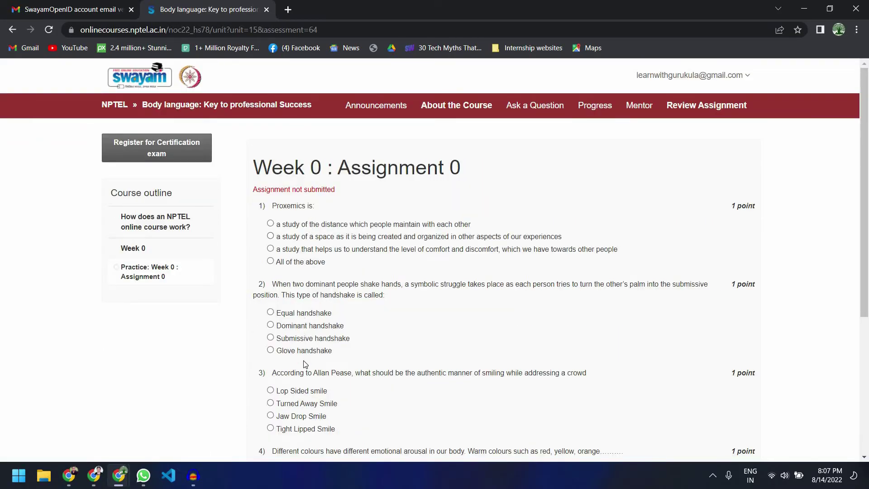
pyautogui.scroll(-5, 305, 364)
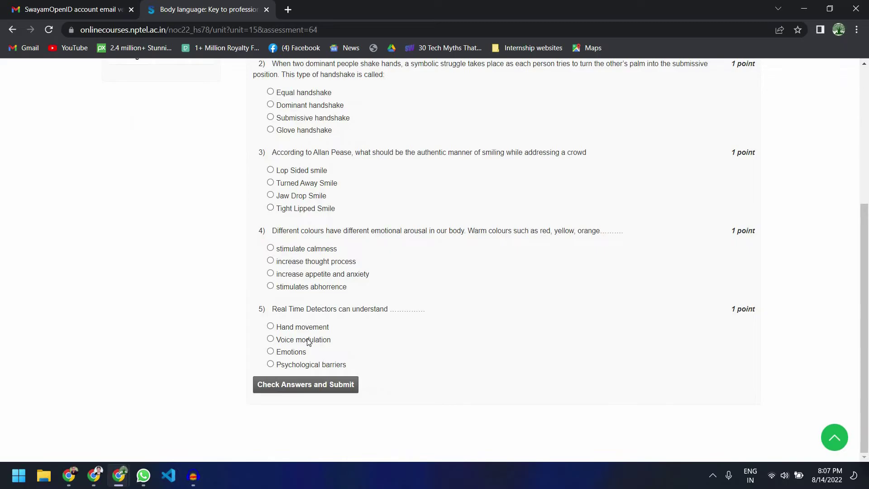
pyautogui.scroll(3, 308, 342)
pyautogui.scroll(2, 307, 341)
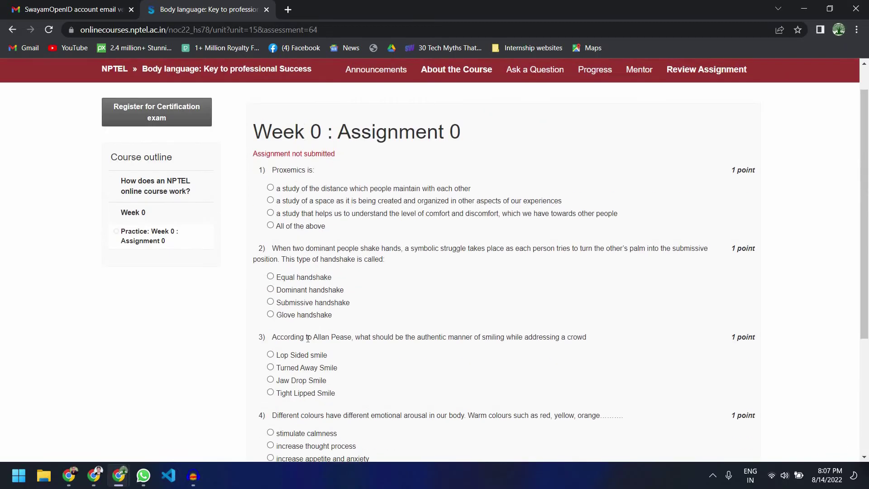
pyautogui.scroll(1, 308, 340)
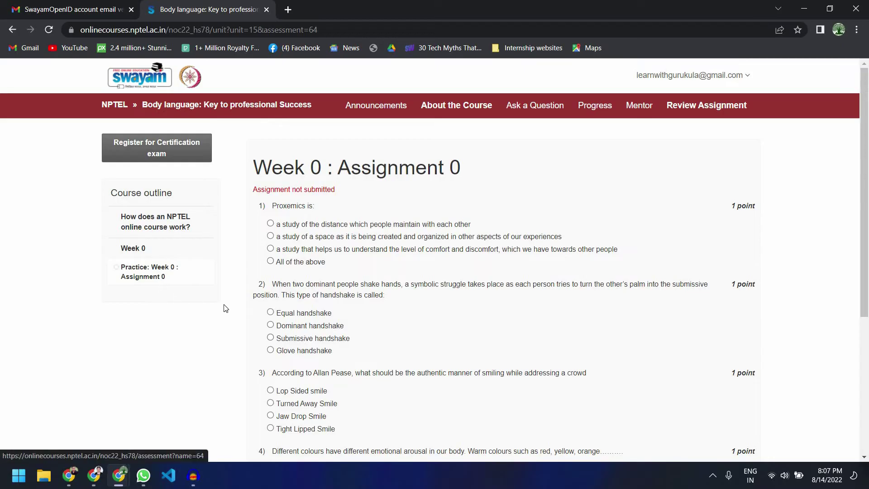
pyautogui.click(397, 111)
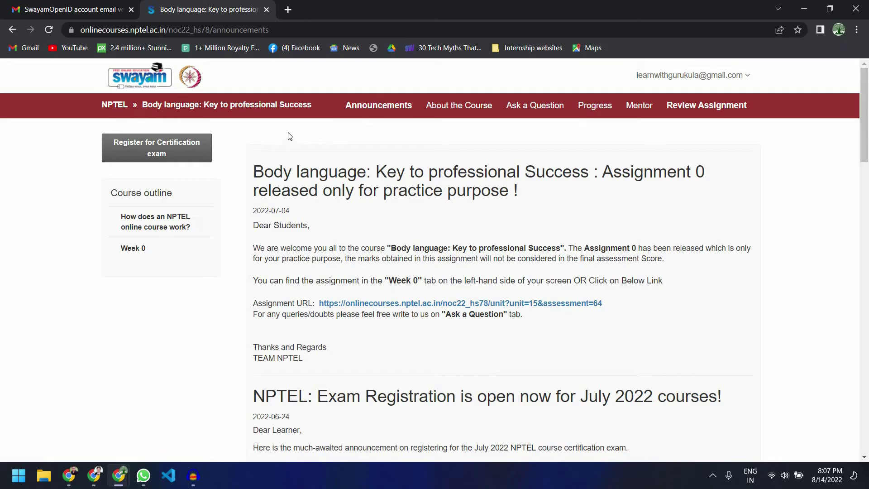
# Step: Start certification exam registration and reach the exam form's Personal Info page
pyautogui.click(160, 145)
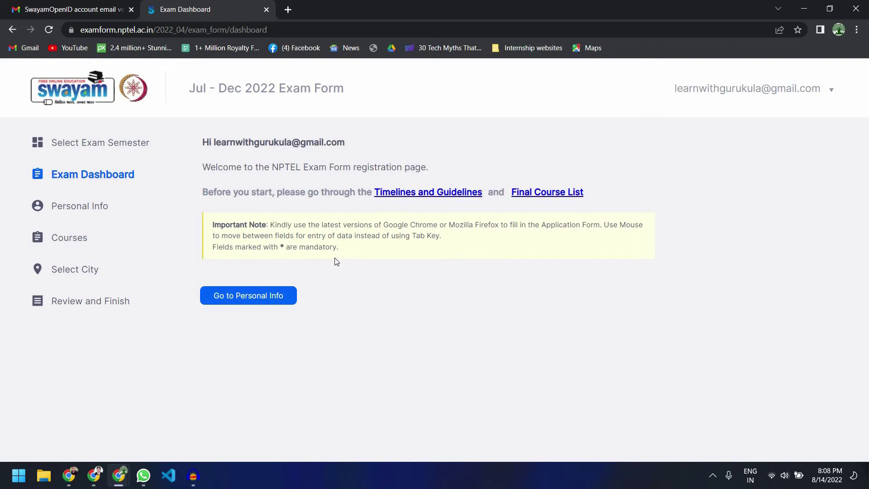
pyautogui.click(271, 290)
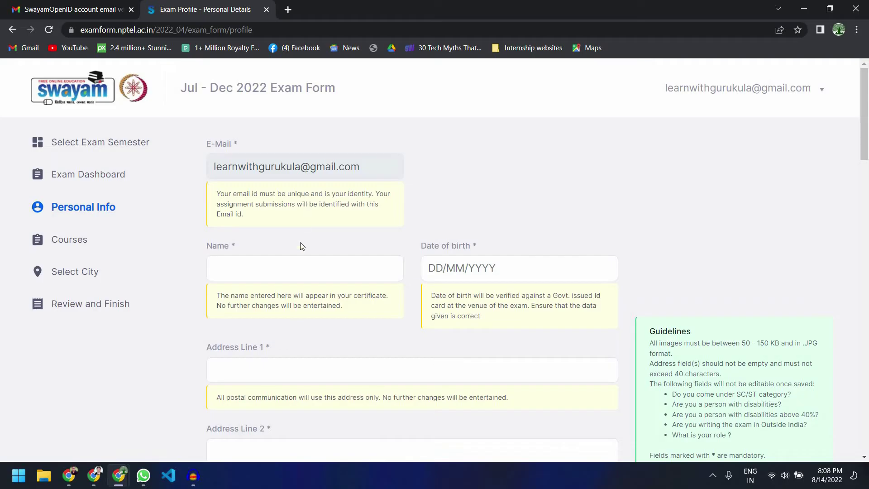
pyautogui.click(286, 265)
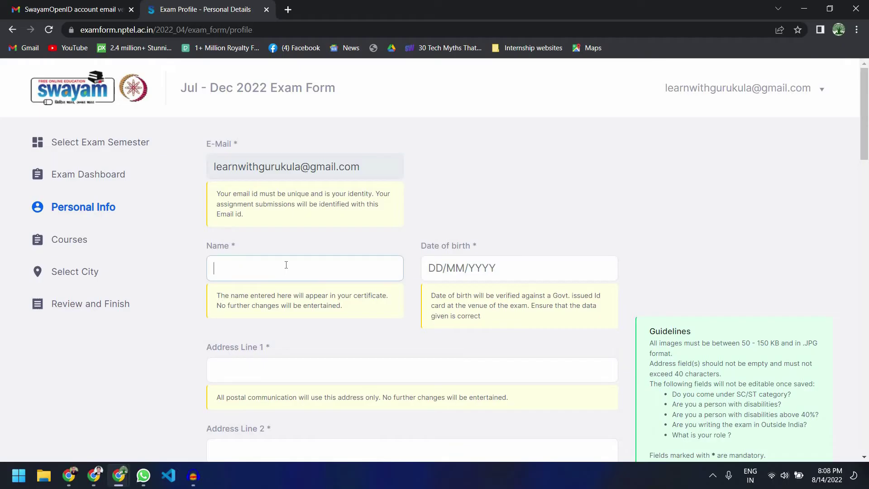
pyautogui.moveTo(221, 296); pyautogui.dragTo(374, 313)
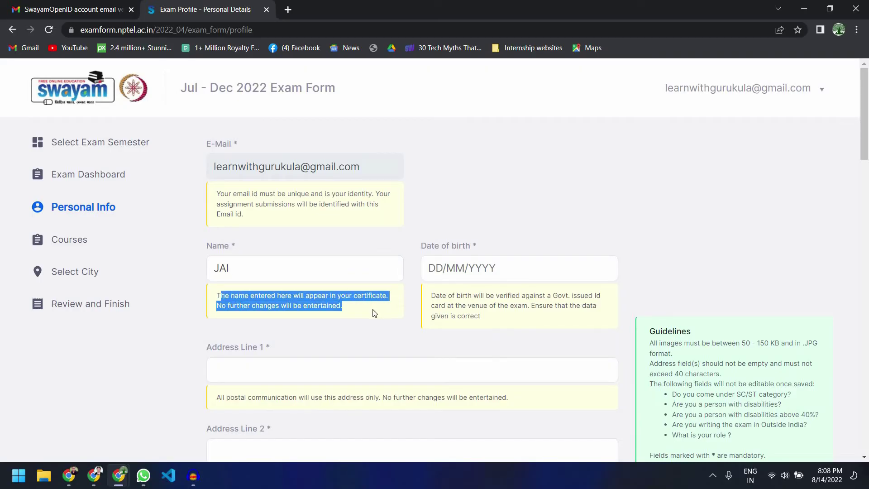
pyautogui.click(355, 271)
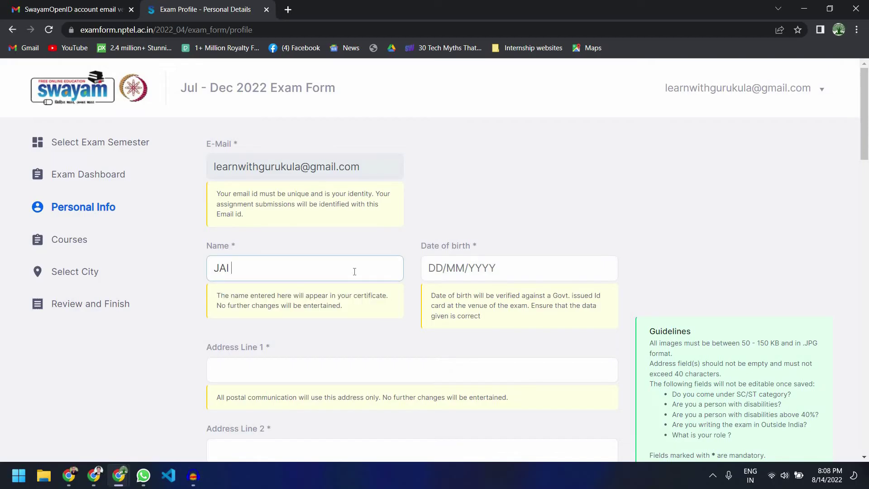
pyautogui.click(450, 268)
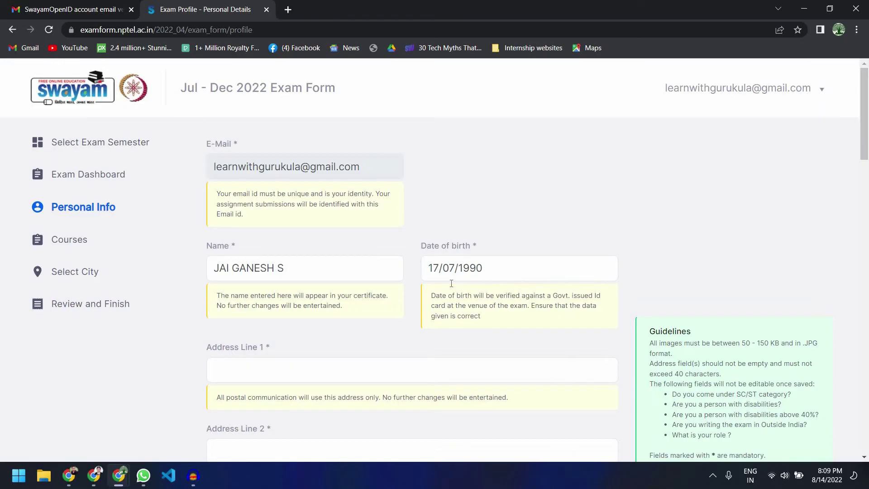
# Step: Fill in the address lines, city, state and country fields
pyautogui.scroll(-2, 451, 284)
pyautogui.click(450, 278)
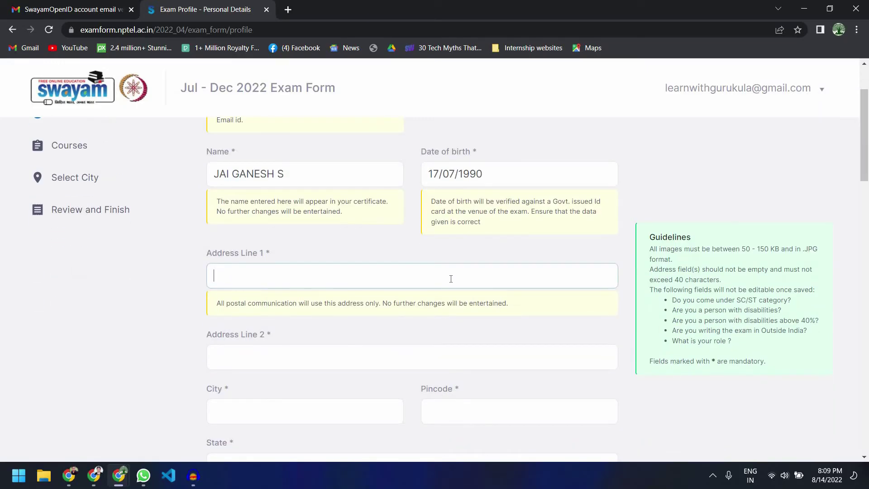
pyautogui.write('SADFGSDFGHSDFH')
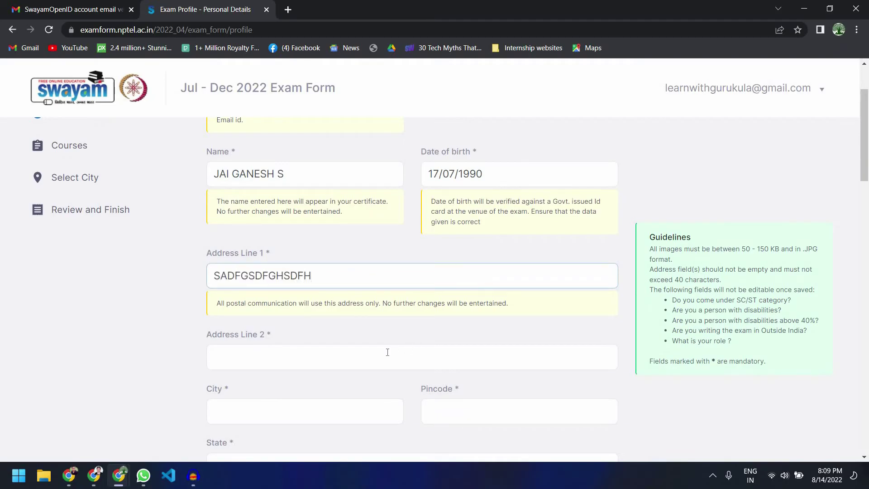
pyautogui.click(387, 353)
pyautogui.write('SGHSGHSGHSGH')
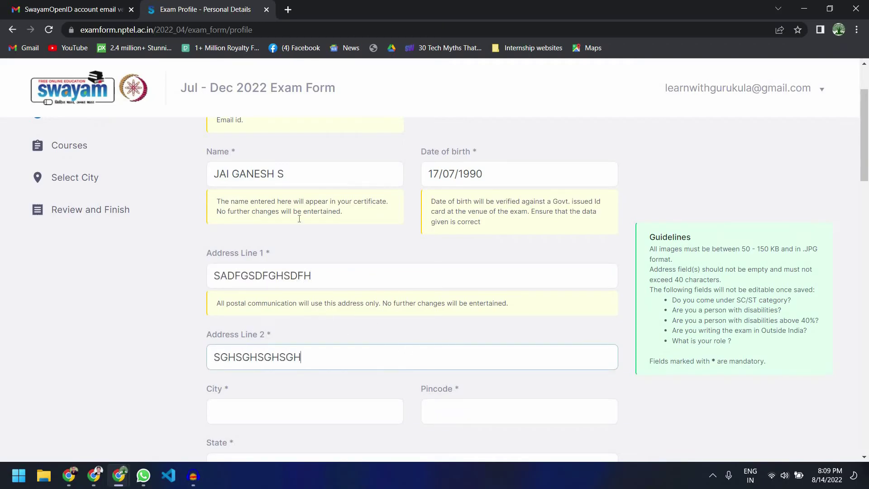
pyautogui.scroll(-4, 299, 218)
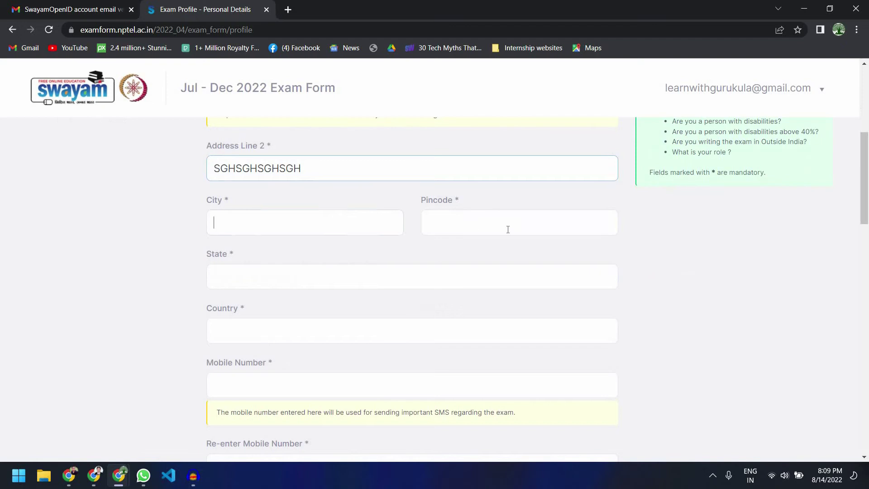
pyautogui.press('Tab')
pyautogui.write('SGHSGHSGHSGH')
pyautogui.press('Tab')
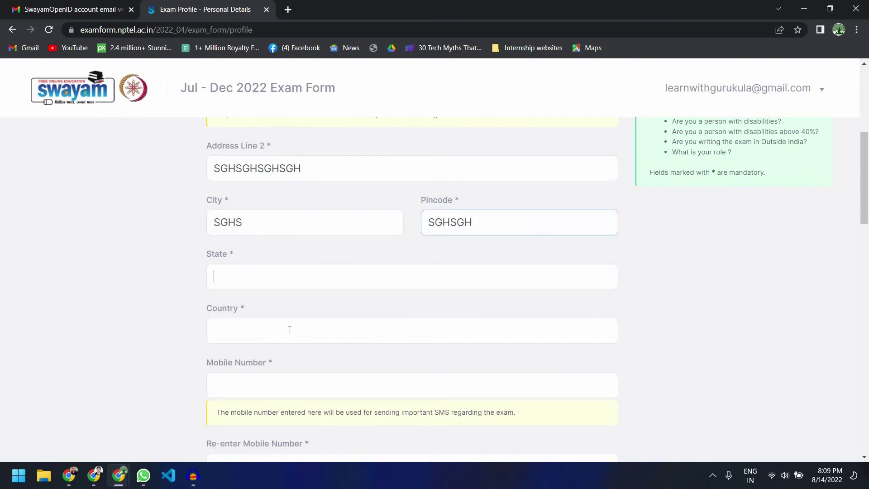
pyautogui.write('SFGHSGH')
pyautogui.press('Tab')
pyautogui.write('SFGHSGH')
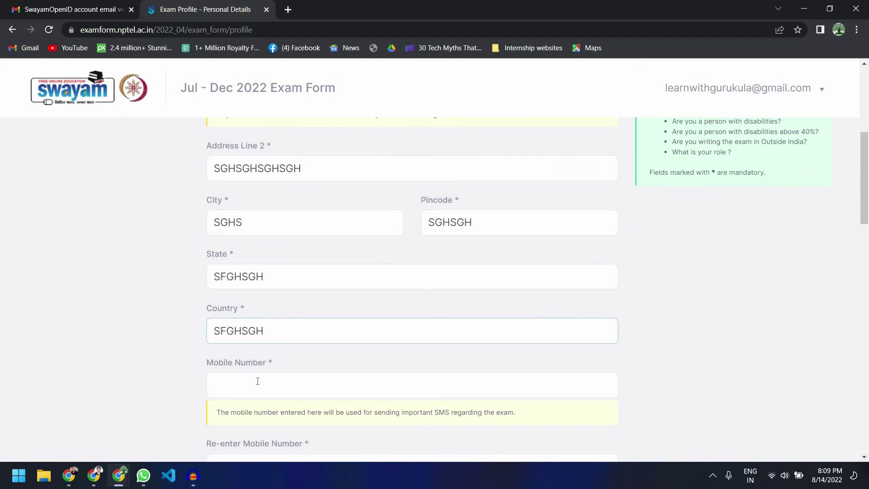
# Step: Enter the mobile number and alternate mobile number
pyautogui.press('Tab')
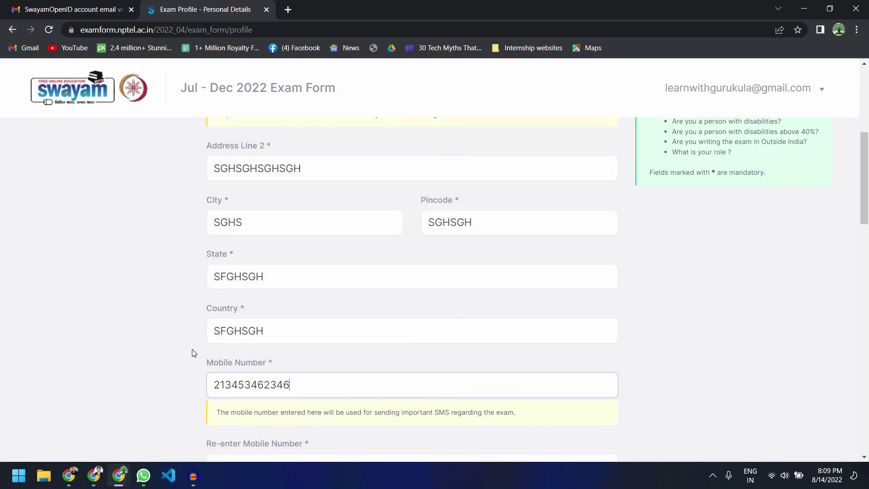
pyautogui.scroll(-2, 233, 370)
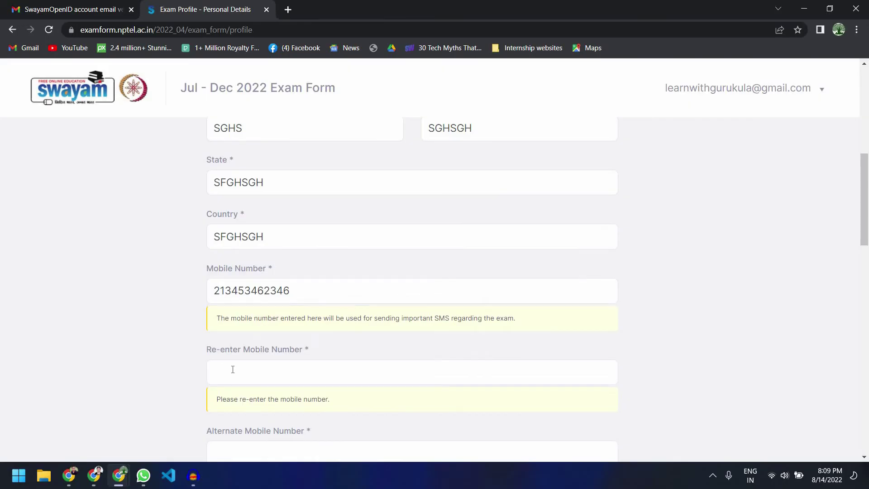
pyautogui.click(234, 370)
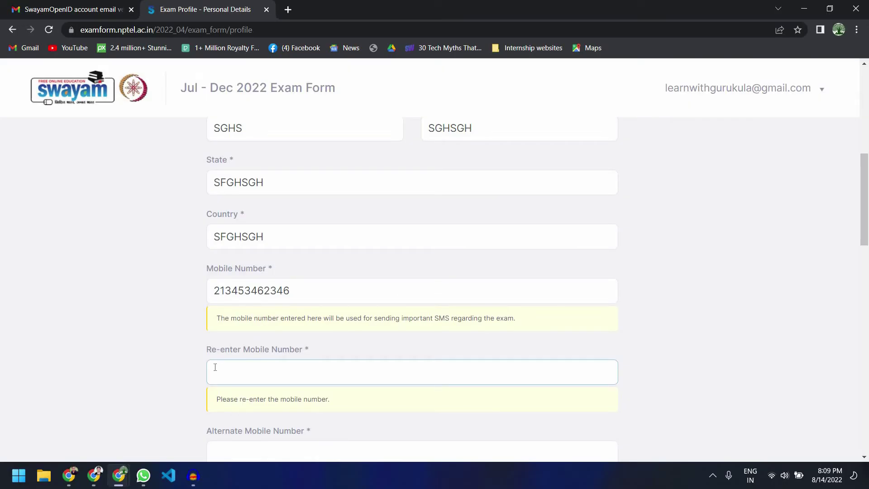
pyautogui.write('245735736')
pyautogui.scroll(-2, 196, 360)
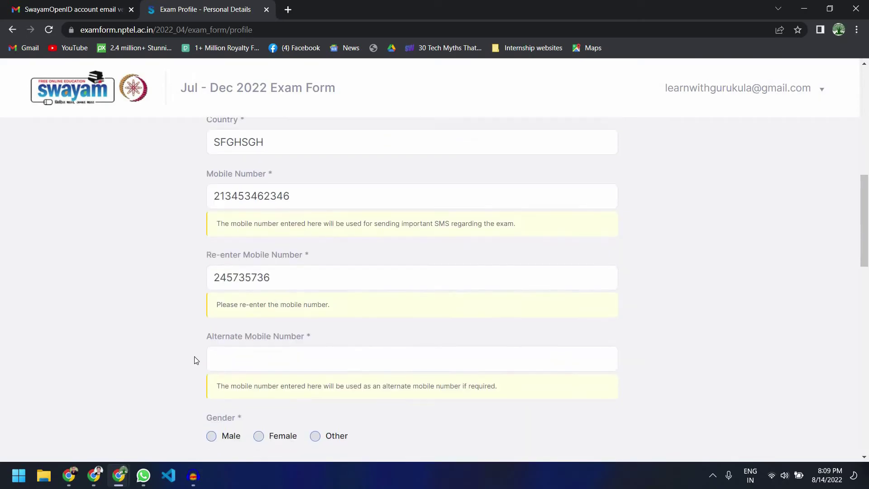
pyautogui.press('Tab')
pyautogui.write('367356')
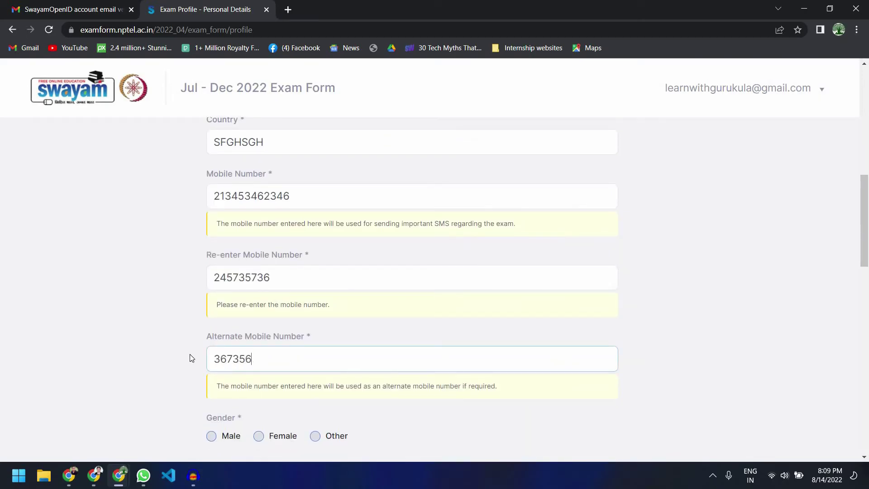
pyautogui.write('3567')
pyautogui.scroll(-2, 181, 342)
pyautogui.click(183, 341)
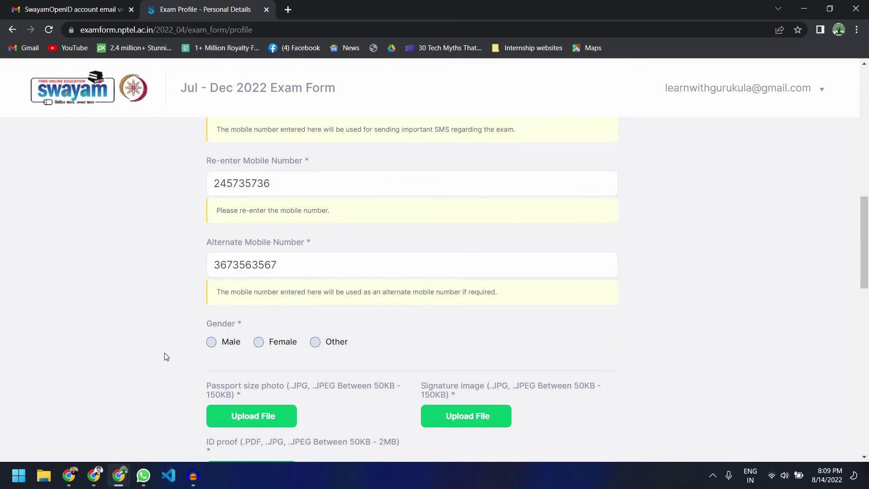
# Step: Set the gender to Male
pyautogui.press('Tab')
pyautogui.press('space')
pyautogui.scroll(-2, 163, 354)
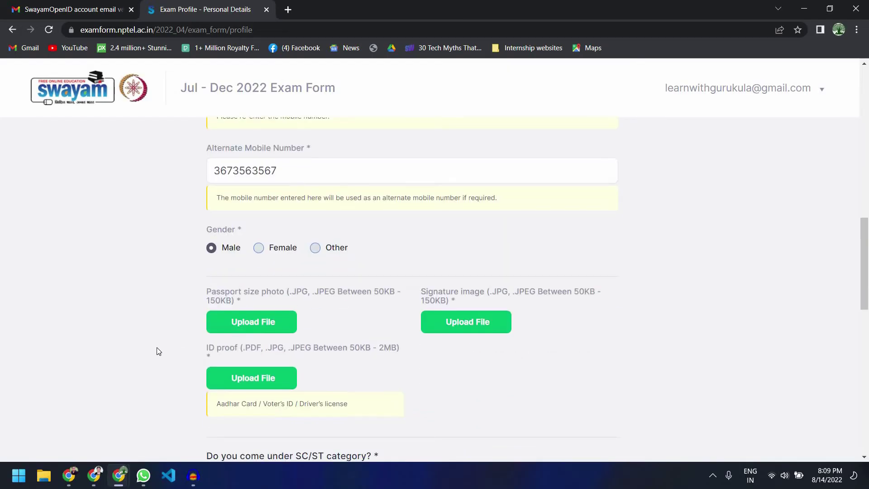
pyautogui.scroll(-2, 158, 352)
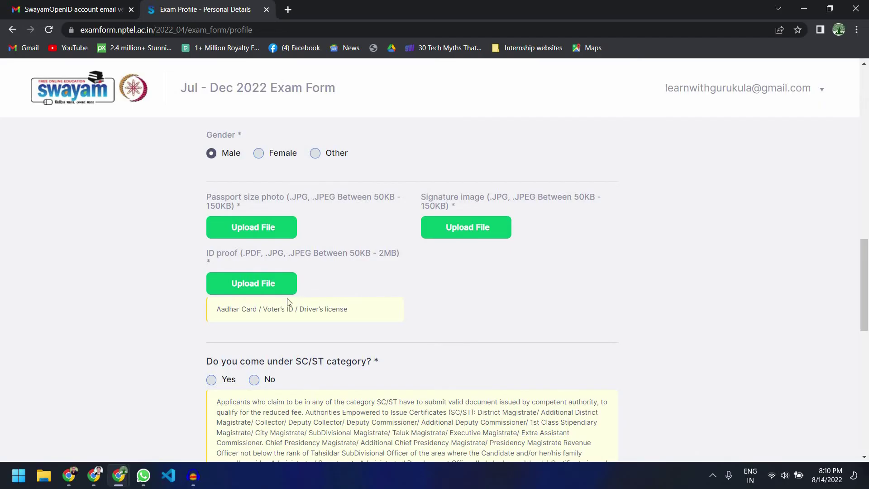
# Step: Highlight the accepted ID proof types on the form
pyautogui.click(349, 311)
pyautogui.hotkey('ctrl', 'shift', 'Left')
pyautogui.moveTo(252, 304); pyautogui.dragTo(257, 277)
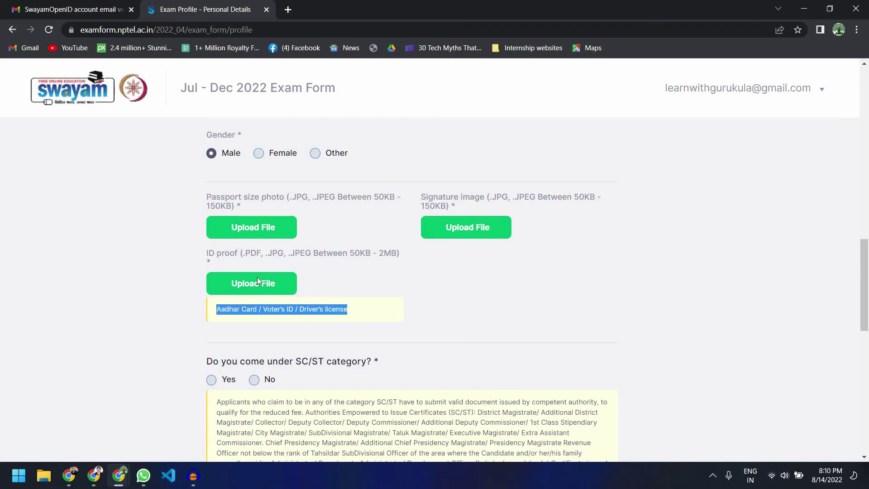
pyautogui.scroll(-2, 262, 270)
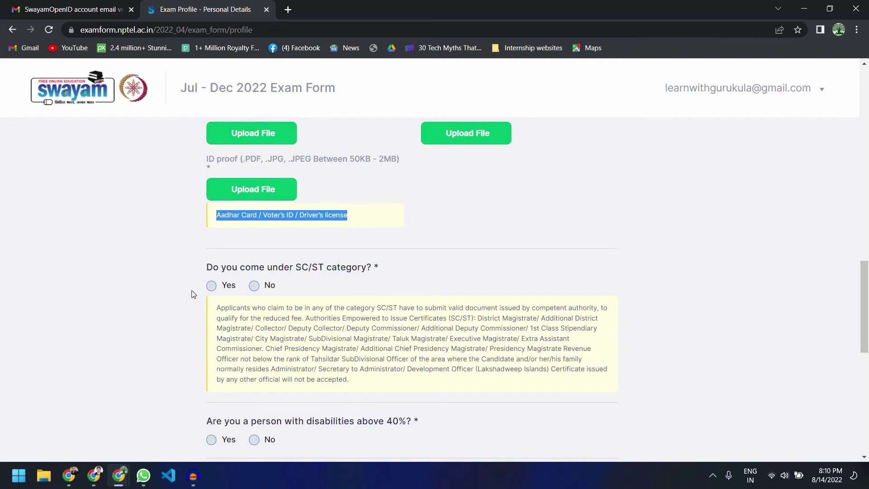
pyautogui.scroll(-2, 254, 289)
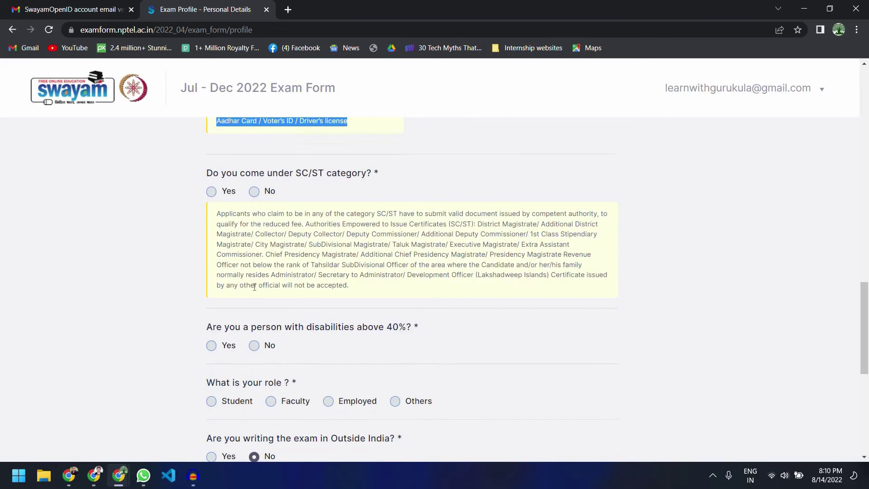
pyautogui.scroll(-2, 263, 237)
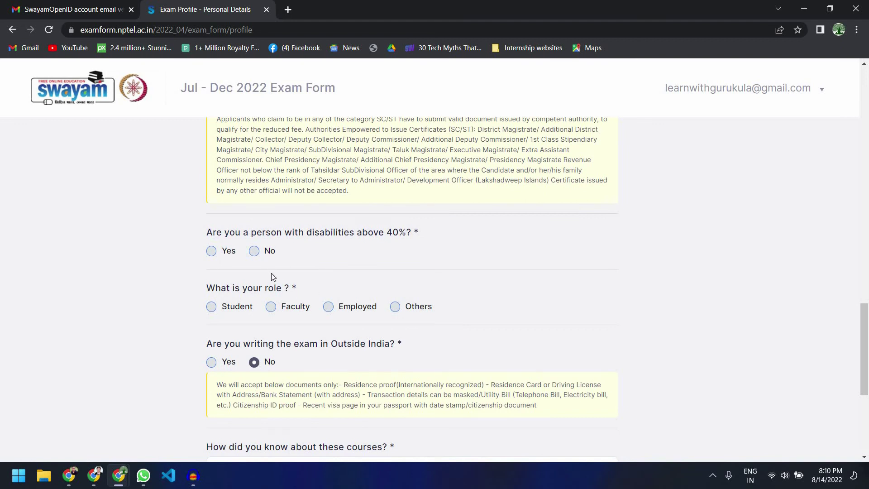
# Step: Answer No to disabilities above 40% and set the role to Faculty
pyautogui.click(254, 251)
pyautogui.click(271, 307)
pyautogui.scroll(-2, 258, 256)
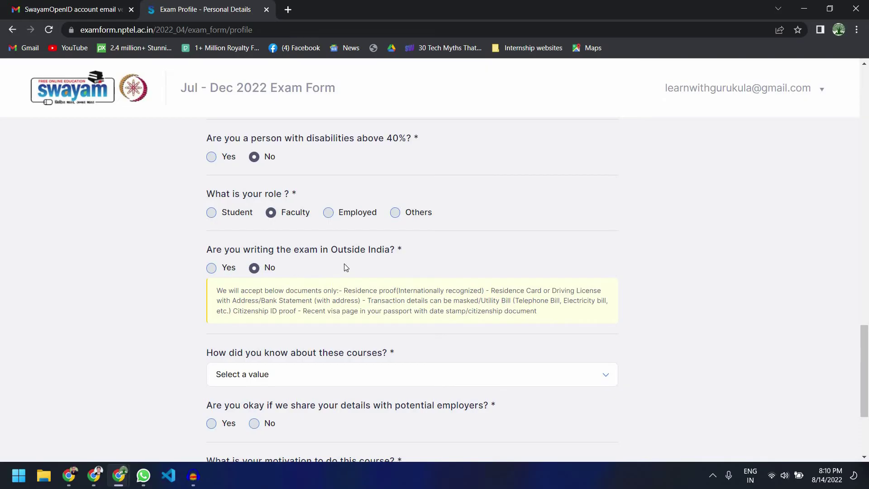
pyautogui.scroll(-2, 243, 267)
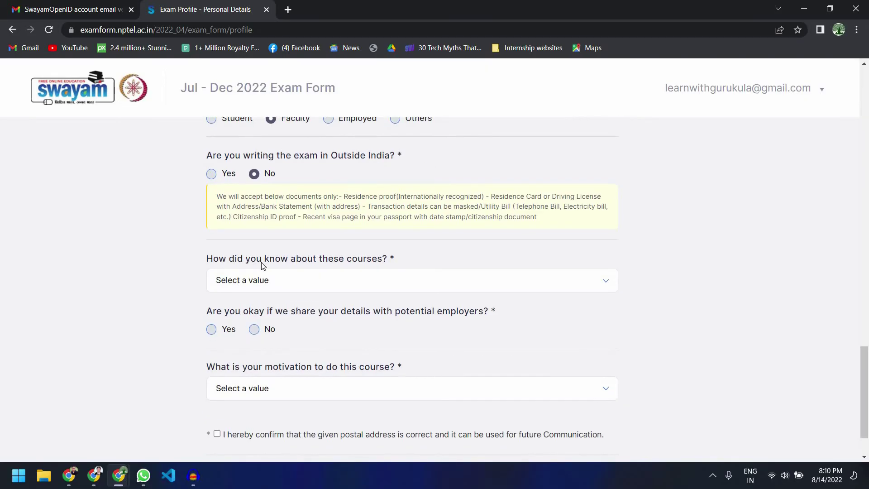
# Step: Choose College as the course source, agree to share details with employers, and browse motivation options
pyautogui.click(330, 287)
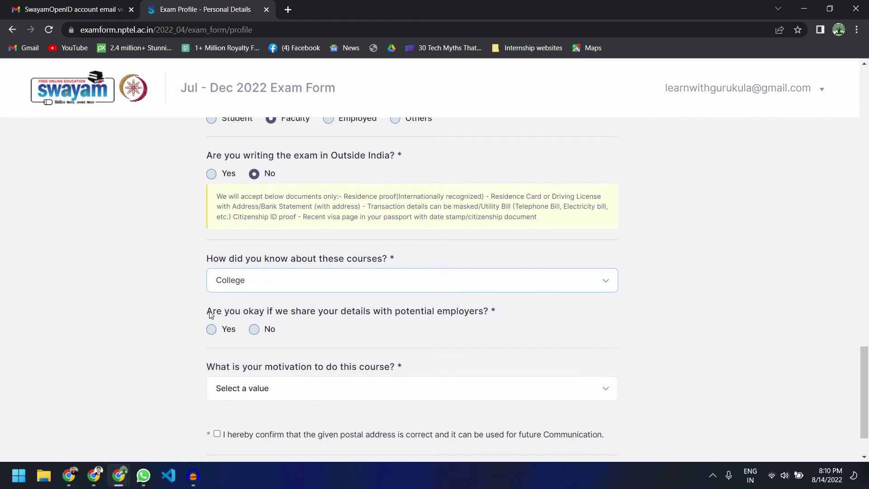
pyautogui.click(348, 315)
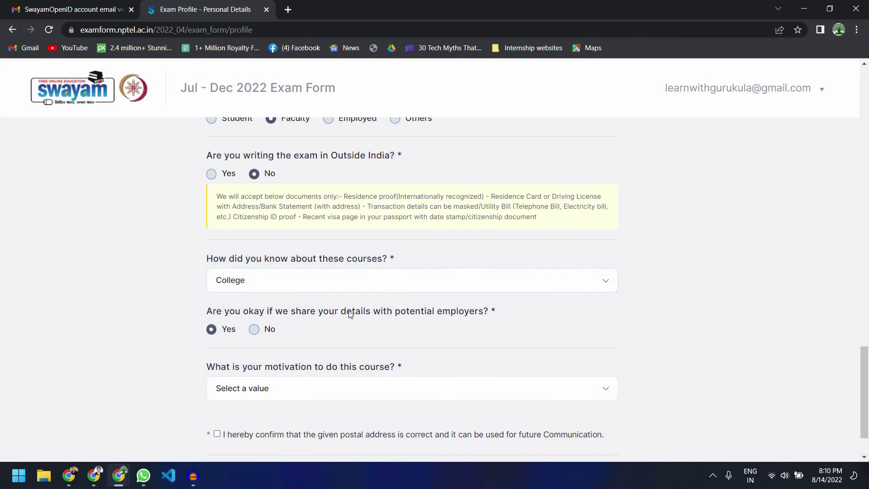
pyautogui.scroll(-1, 326, 316)
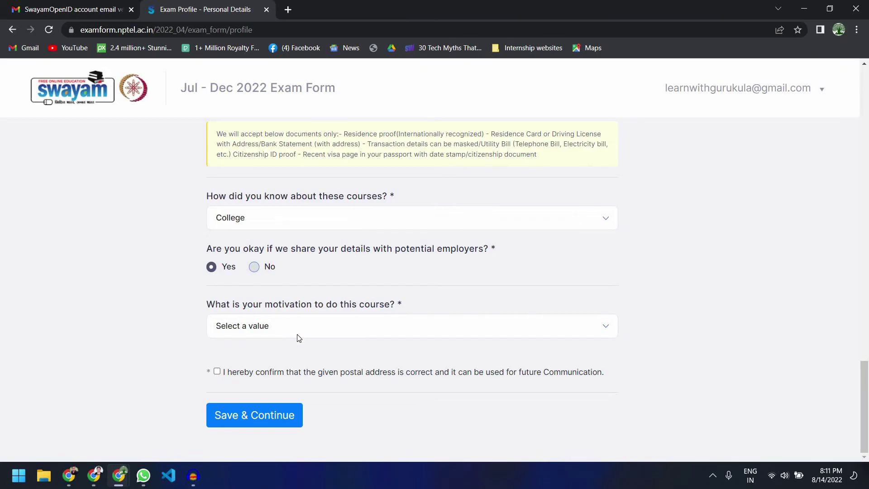
pyautogui.click(321, 328)
pyautogui.press('Down')
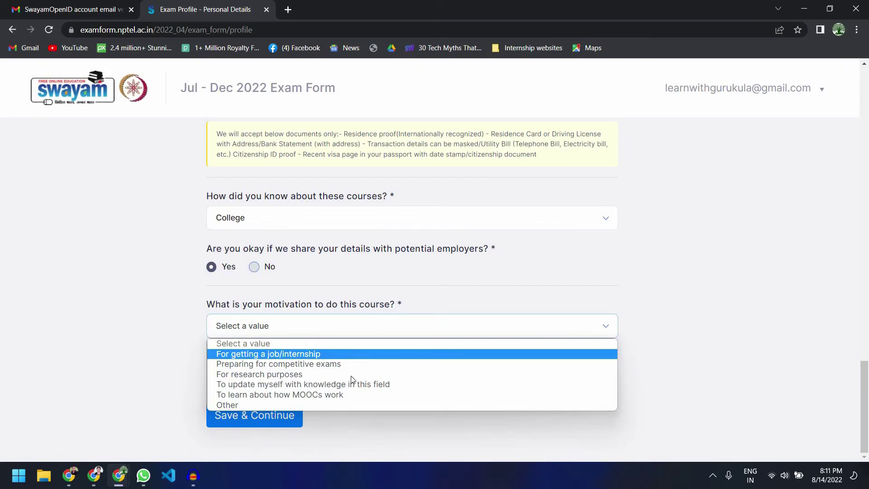
pyautogui.press('Down')
pyautogui.press('Down')
# Step: Choose updating knowledge as the motivation and save the personal info
pyautogui.click(370, 384)
pyautogui.click(281, 424)
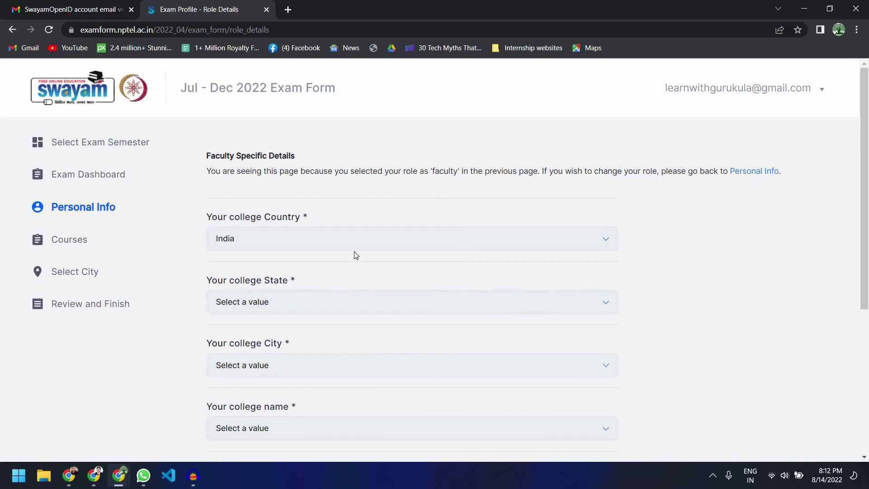
pyautogui.scroll(-2, 356, 256)
pyautogui.scroll(2, 317, 249)
pyautogui.scroll(-2, 321, 209)
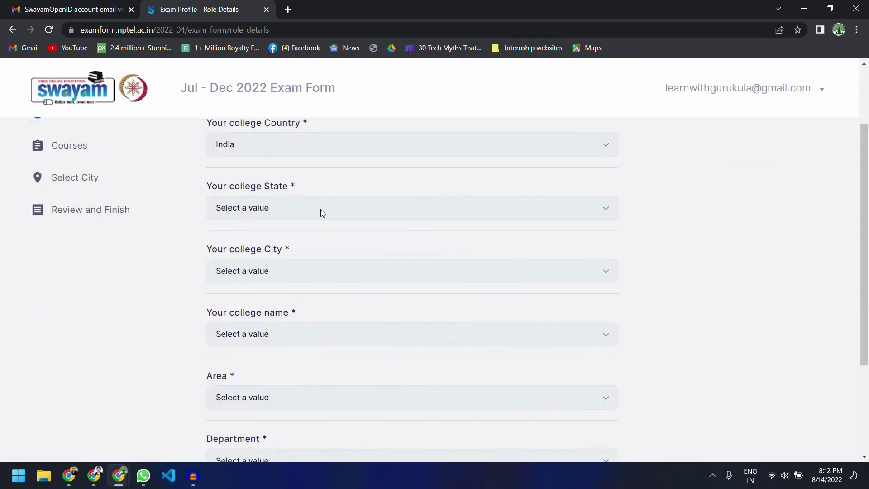
# Step: Set the college state to Tamil Nadu and the college city to Thiruvallur
pyautogui.click(323, 213)
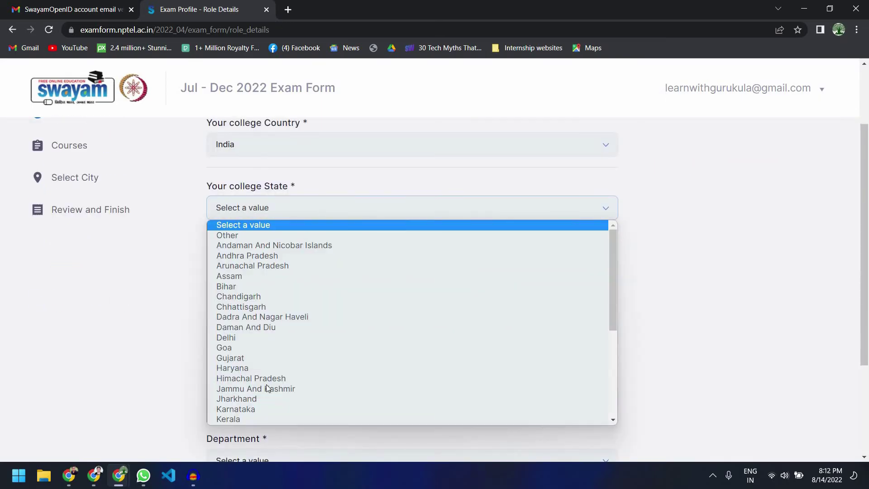
pyautogui.scroll(-3, 267, 388)
pyautogui.click(275, 340)
pyautogui.click(276, 340)
pyautogui.moveTo(608, 162); pyautogui.dragTo(607, 125)
pyautogui.press('Escape')
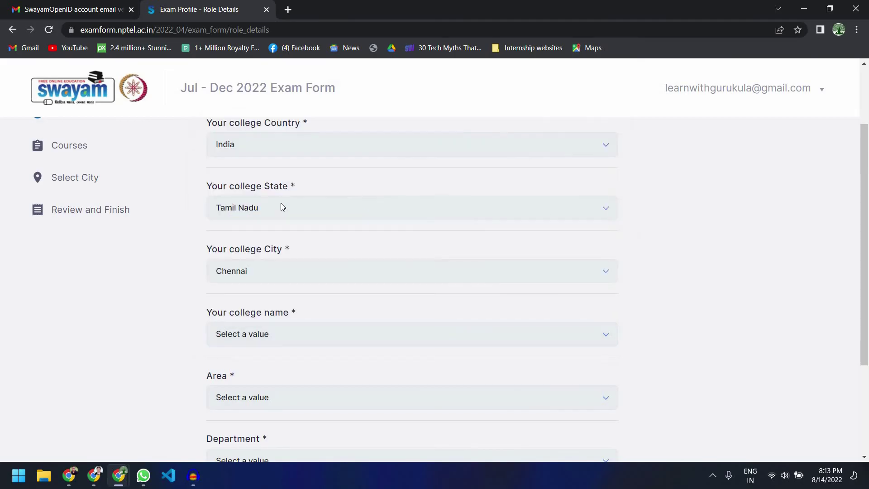
pyautogui.click(280, 207)
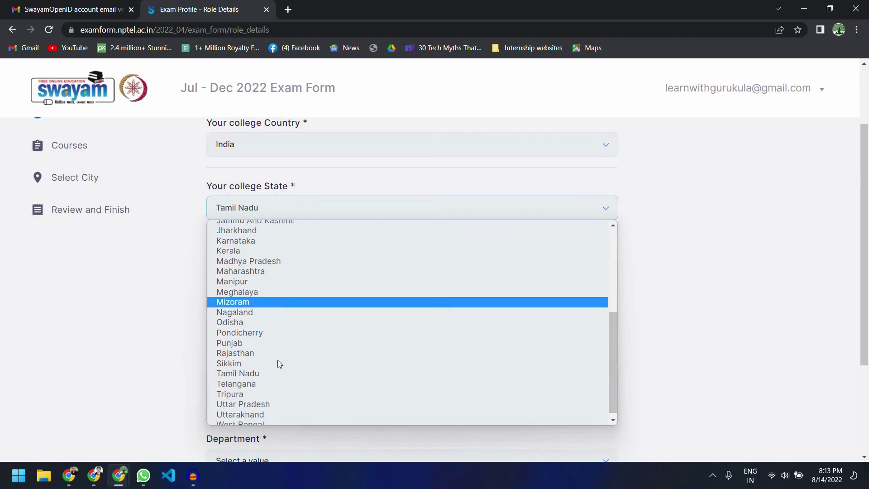
pyautogui.scroll(-1, 278, 364)
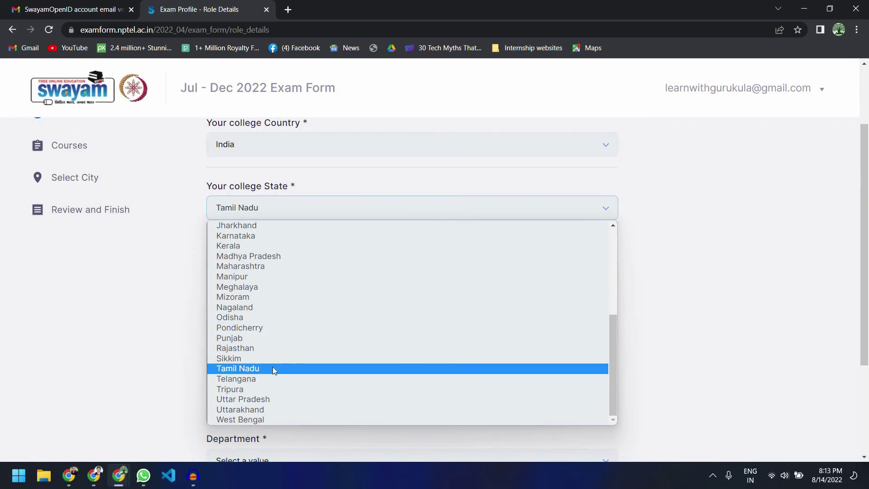
pyautogui.press('Escape')
pyautogui.click(281, 270)
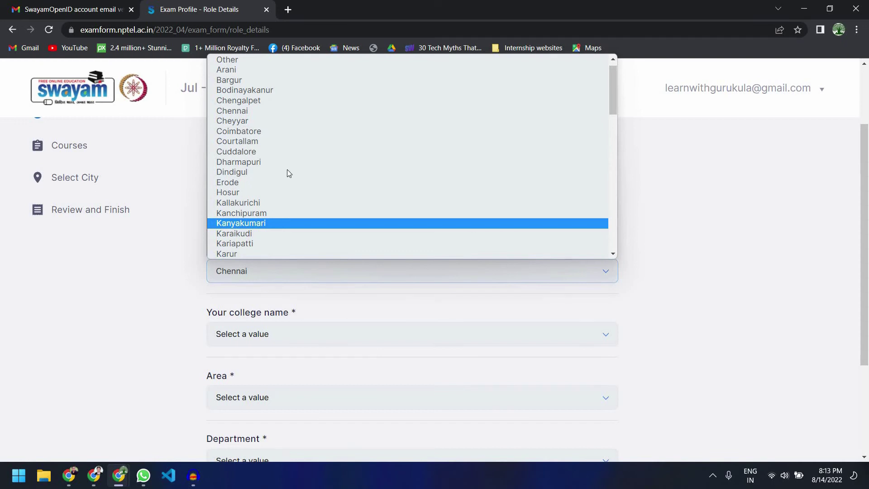
pyautogui.scroll(-8, 270, 205)
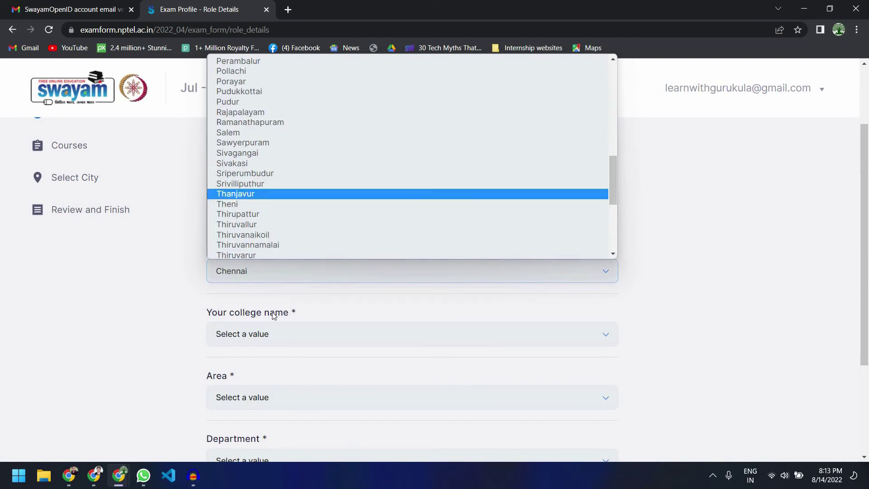
pyautogui.press('Down')
pyautogui.press('Down')
pyautogui.press('Down')
pyautogui.press('Return')
# Step: Select R.M.K. College Of Engineering And Technology, area Engineering, department Electronics and Communication Engineering
pyautogui.click(270, 335)
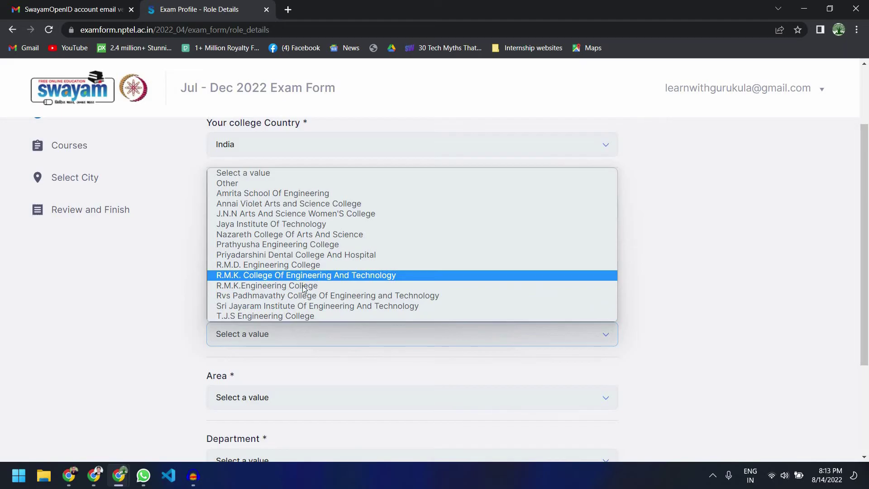
pyautogui.click(278, 278)
pyautogui.scroll(-2, 303, 289)
pyautogui.scroll(-1, 292, 254)
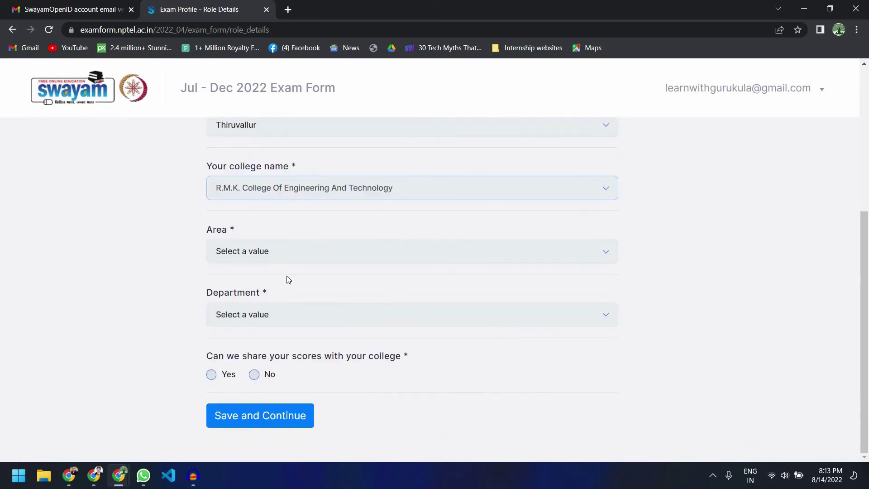
pyautogui.click(285, 259)
pyautogui.click(277, 279)
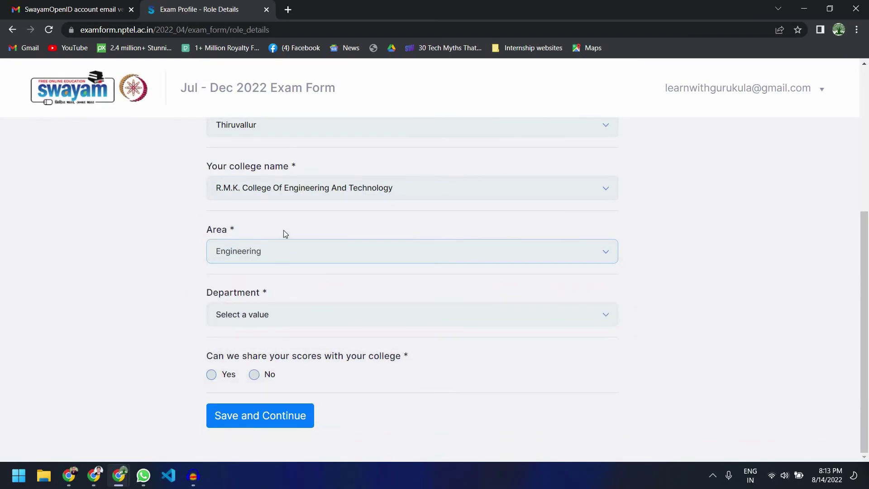
pyautogui.click(290, 314)
pyautogui.press('Return')
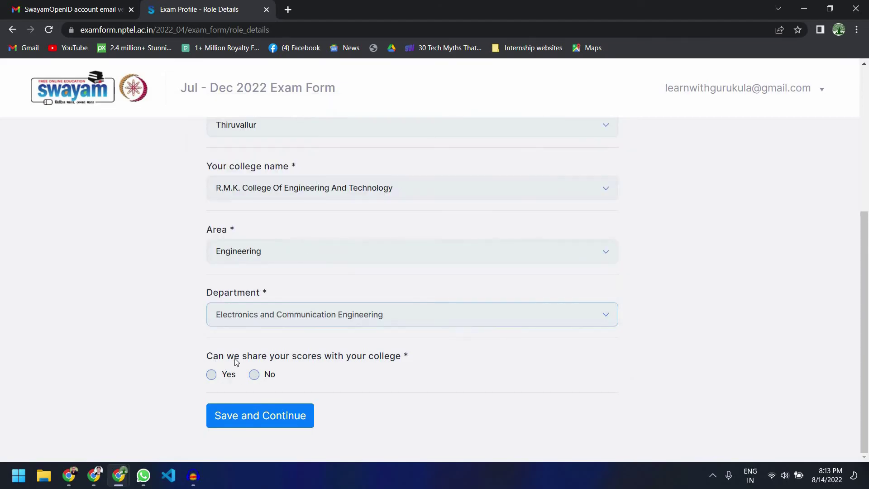
# Step: Allow score sharing with the college, accept the agreement, and save the faculty details
pyautogui.click(213, 375)
pyautogui.scroll(-1, 211, 358)
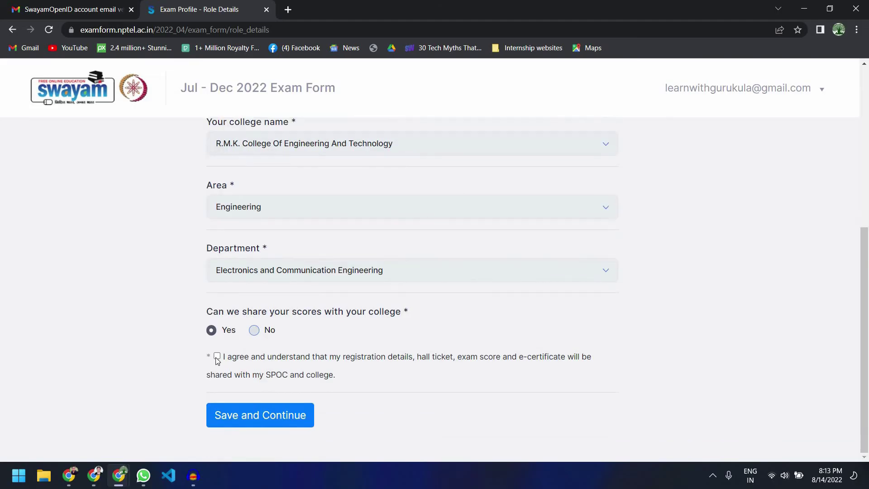
pyautogui.click(217, 355)
pyautogui.press('Tab')
pyautogui.press('Return')
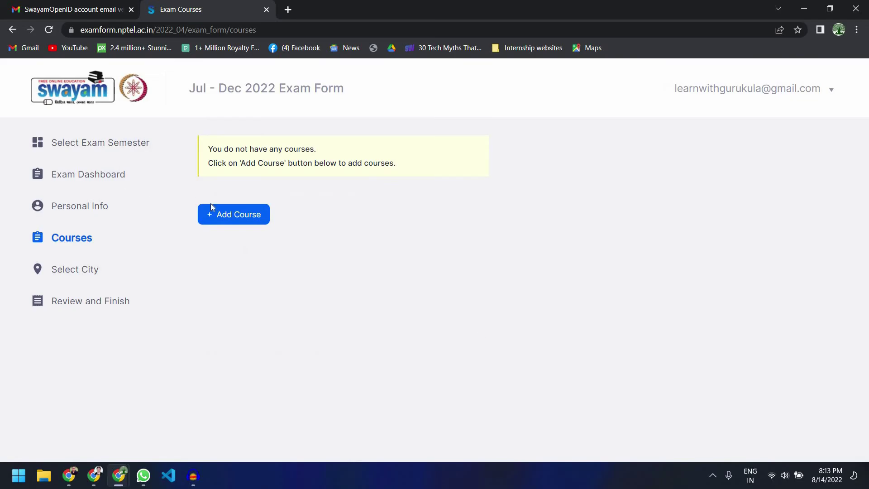
# Step: Add a new course, selecting 'Body language: Key to professional Success' with exam day 2022-10-29
pyautogui.click(237, 217)
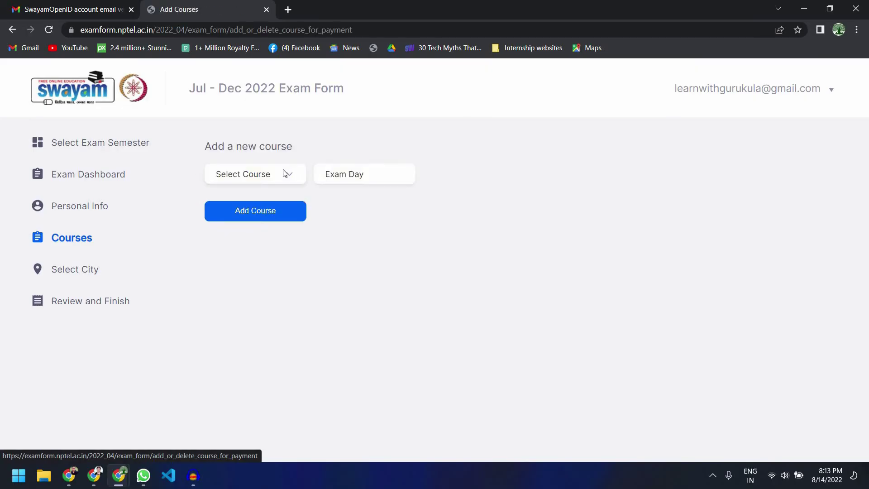
pyautogui.click(289, 178)
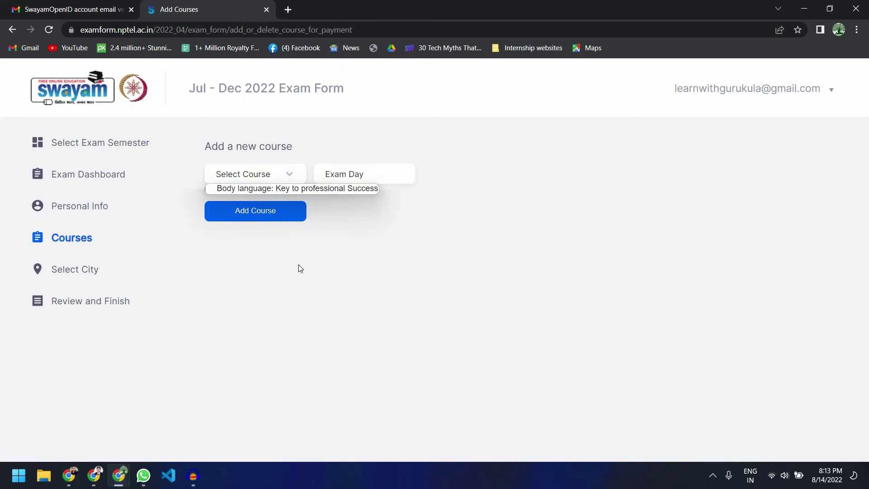
pyautogui.click(65, 250)
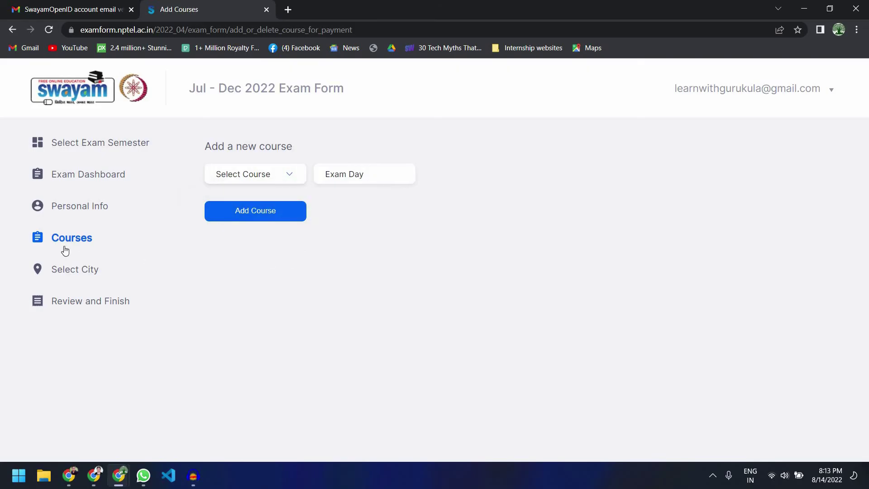
pyautogui.click(276, 181)
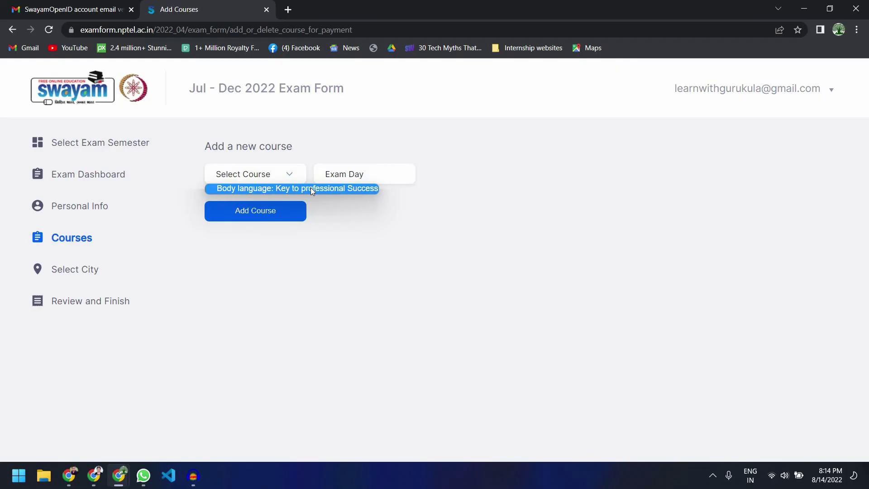
pyautogui.click(312, 189)
pyautogui.click(364, 175)
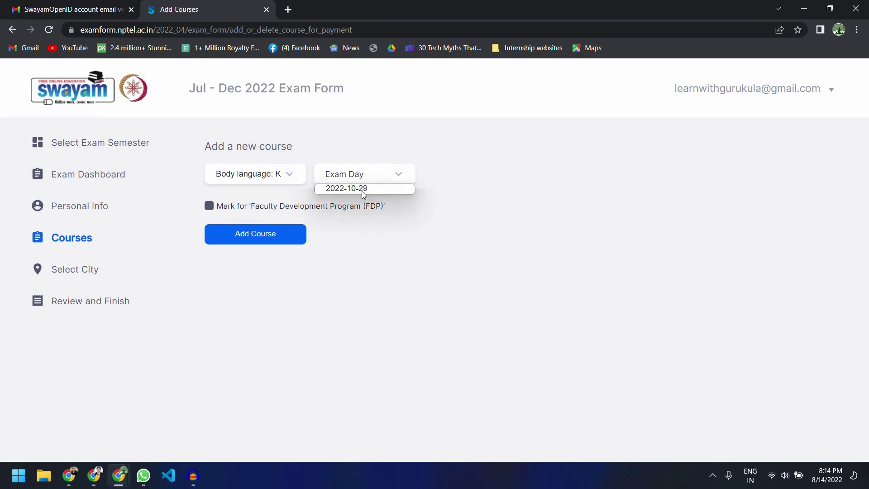
pyautogui.click(362, 189)
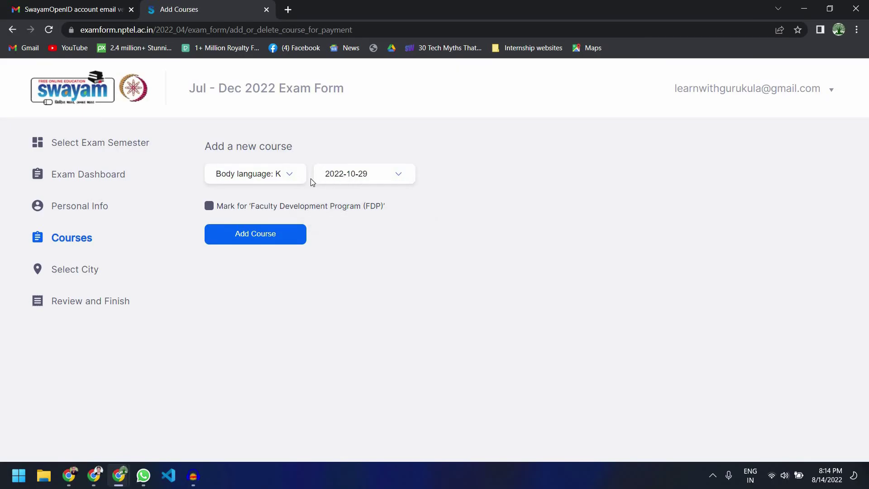
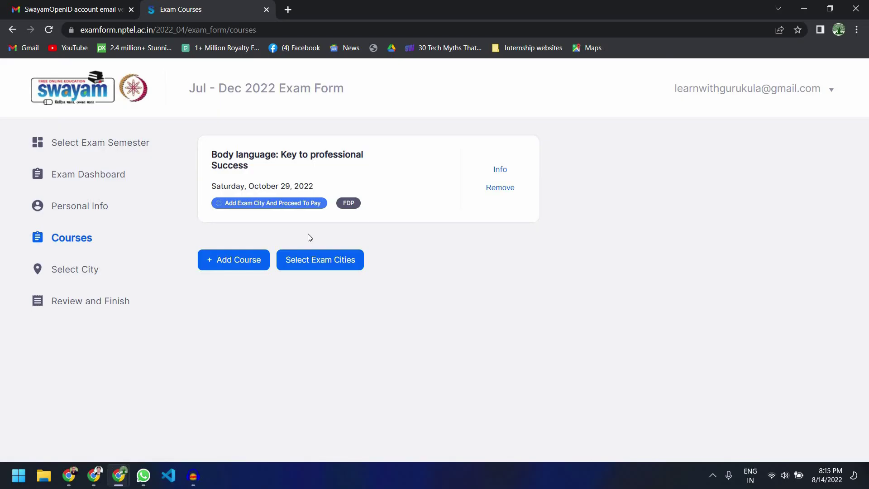
# Step: Open exam city selection for the Body Language course and make its city preferences editable
pyautogui.click(321, 262)
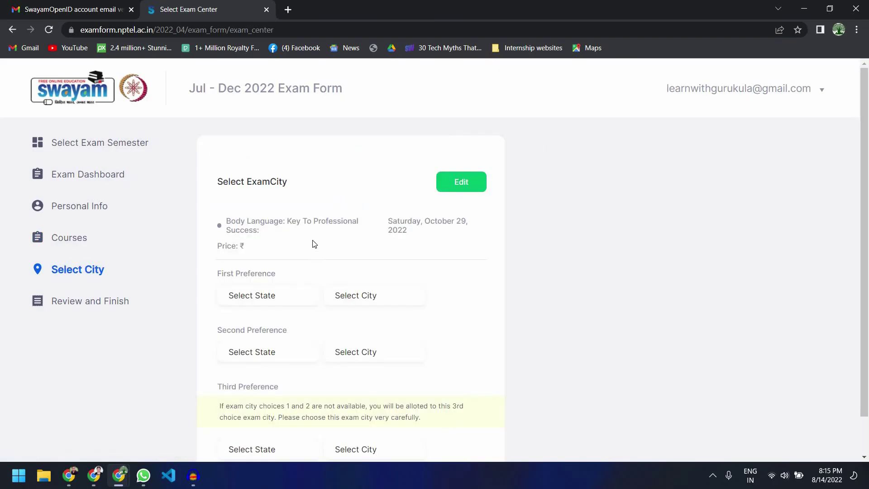
pyautogui.scroll(-1, 315, 245)
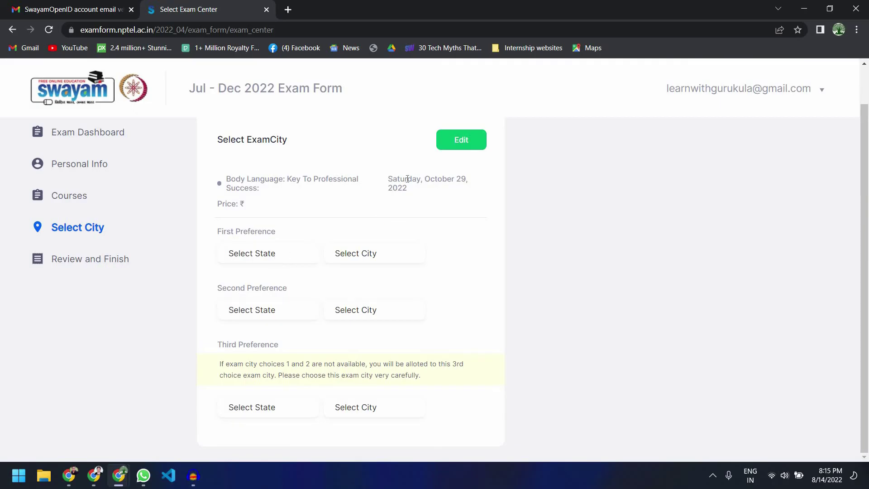
pyautogui.tripleClick(431, 194)
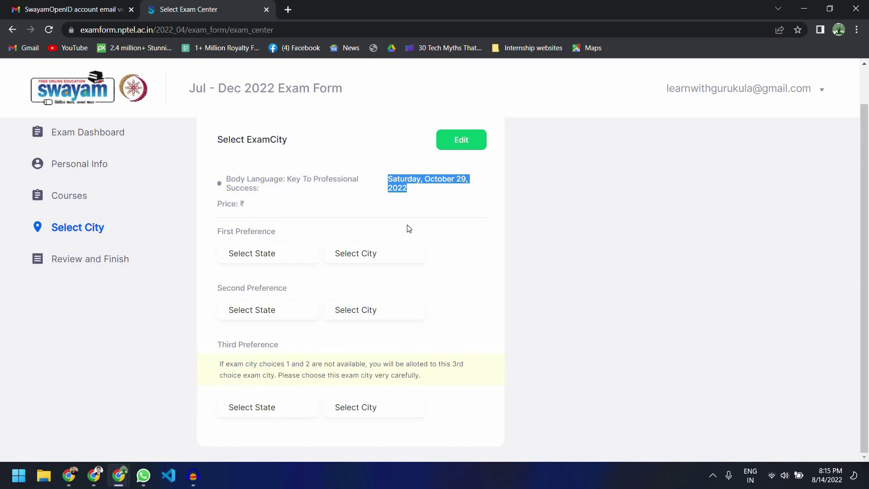
pyautogui.click(458, 142)
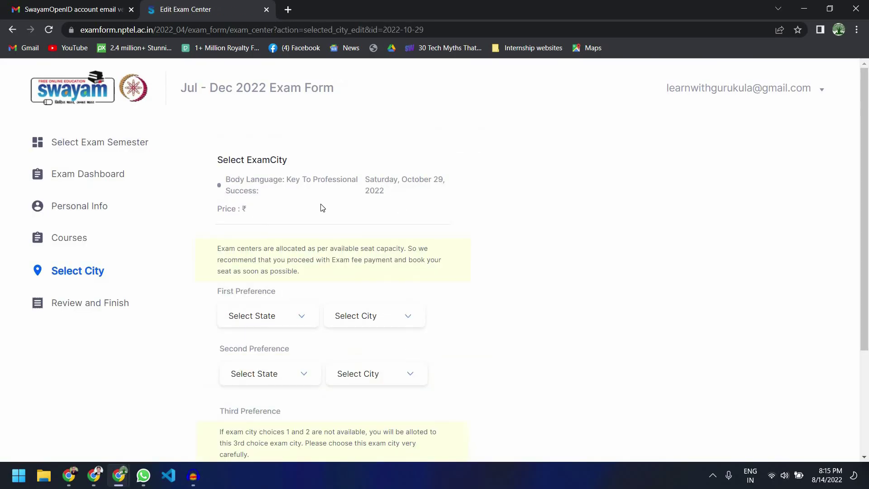
# Step: Set the first-preference state to Tamil Nadu and dismiss the duplicate-preferences warning
pyautogui.scroll(-2, 277, 217)
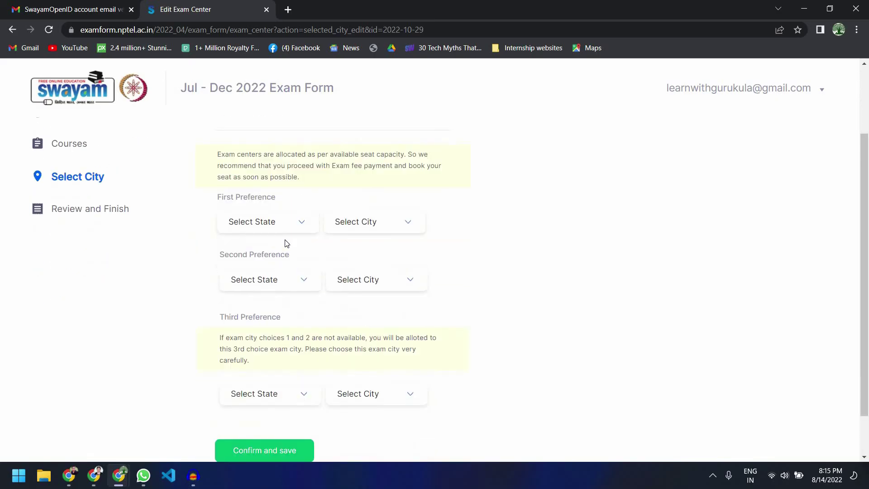
pyautogui.click(294, 224)
pyautogui.scroll(-3, 283, 331)
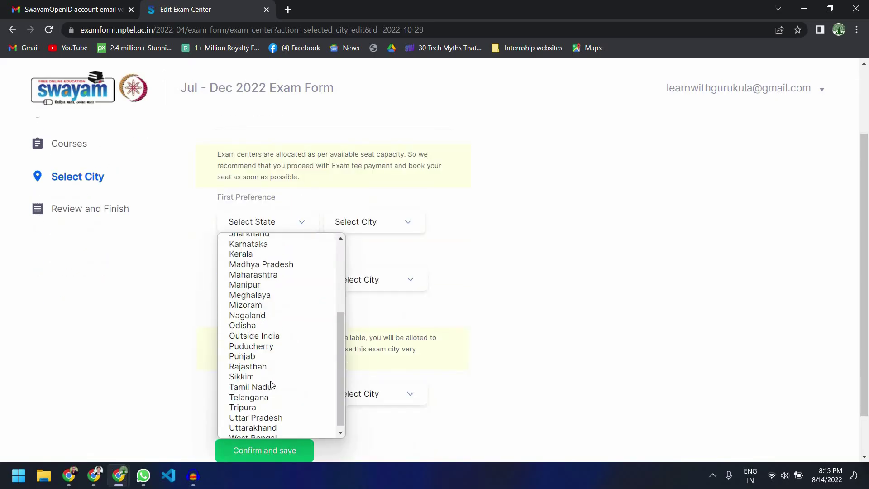
pyautogui.press('t')
pyautogui.press('Return')
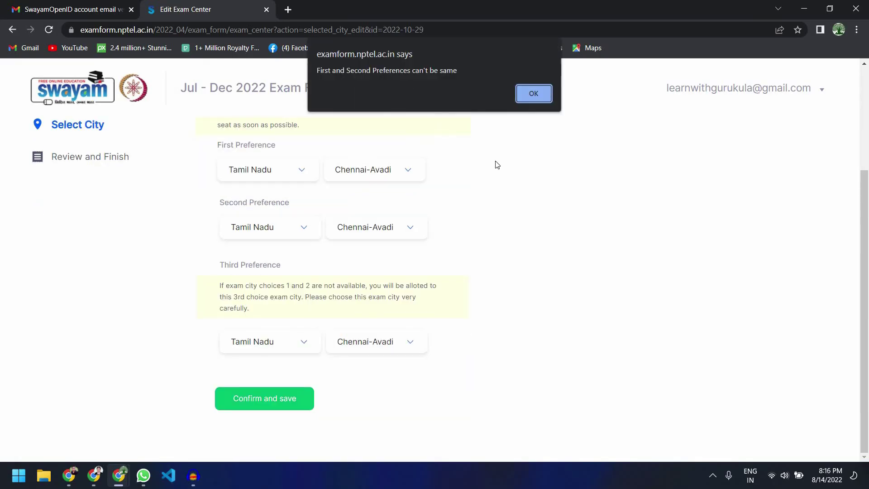
pyautogui.press('Return')
# Step: Pick Chennai-South and Salem as second and third preference cities, then save
pyautogui.press('space')
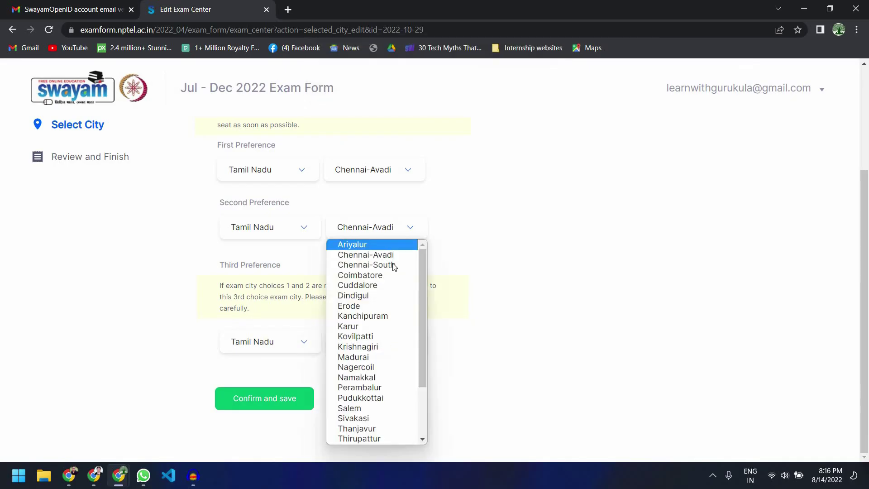
pyautogui.press('Return')
pyautogui.press('Tab')
pyautogui.press('Tab')
pyautogui.press('space')
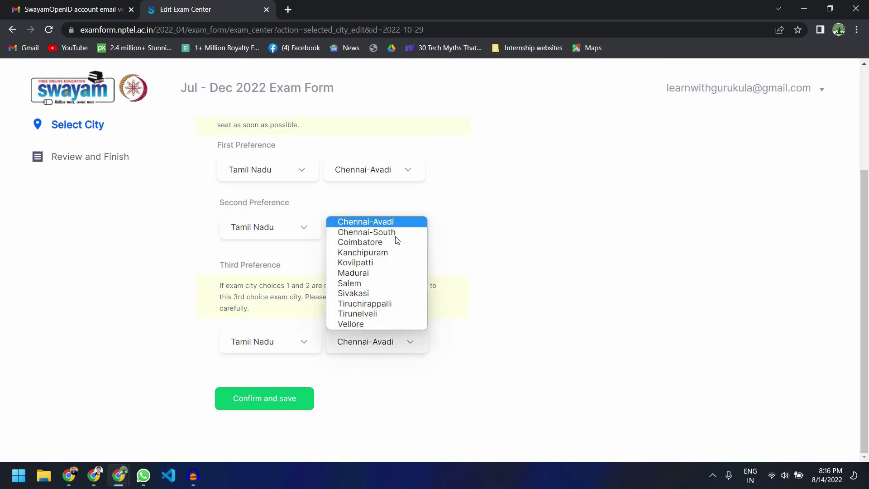
pyautogui.press('t')
pyautogui.press('t')
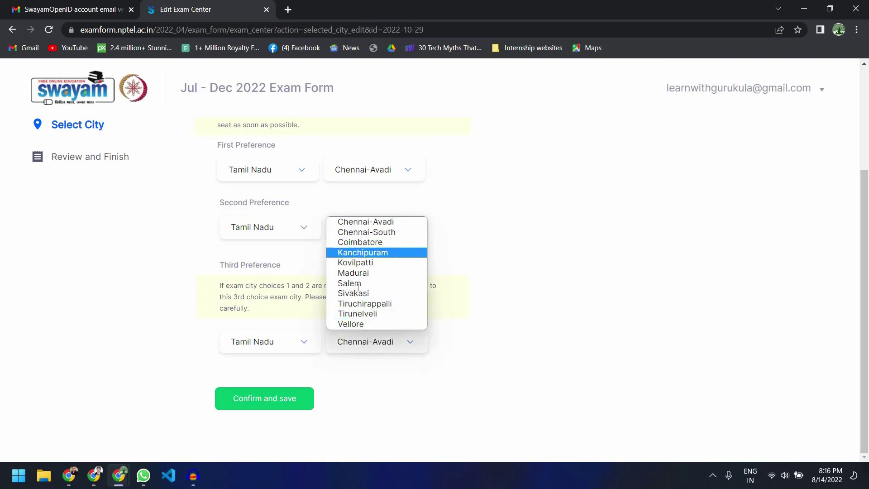
pyautogui.press('Up')
pyautogui.press('Return')
pyautogui.click(306, 401)
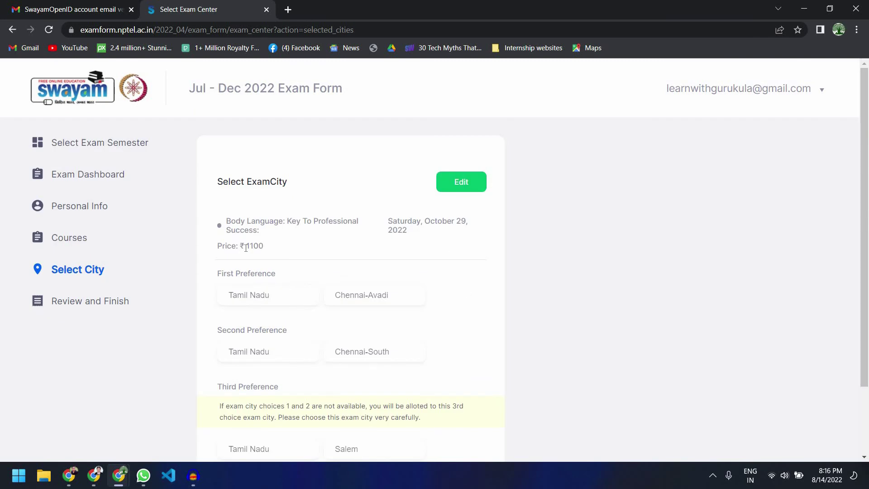
# Step: Check the ₹1100 exam fee and confirm the cities to reach the Review and Finish summary
pyautogui.moveTo(264, 247); pyautogui.dragTo(244, 247)
pyautogui.scroll(-2, 353, 264)
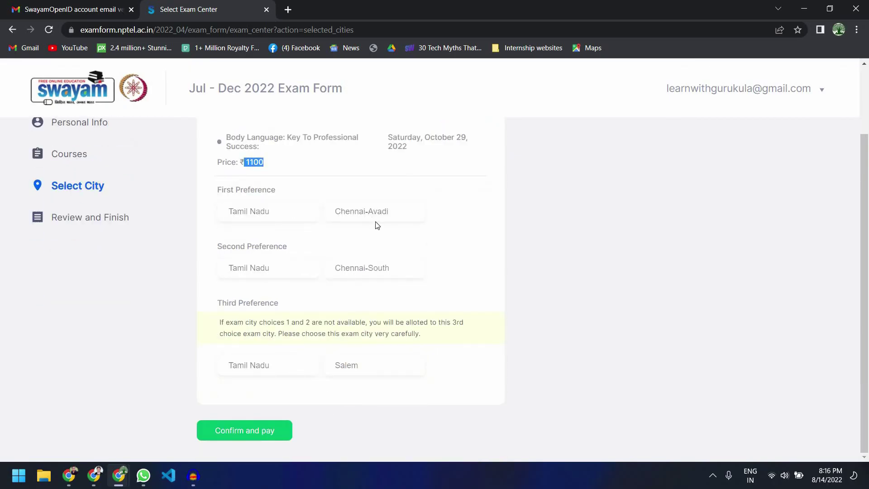
pyautogui.scroll(2, 272, 431)
pyautogui.scroll(-2, 272, 430)
pyautogui.click(234, 433)
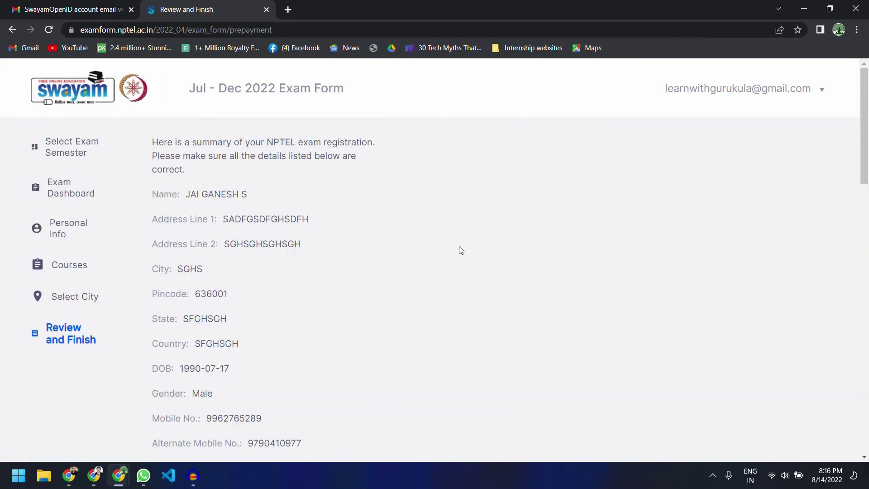
# Step: Review the summary and FDP Amount fee, agree to all terms, and continue to the ₹1100 payment
pyautogui.scroll(-2, 382, 215)
pyautogui.scroll(-4, 381, 216)
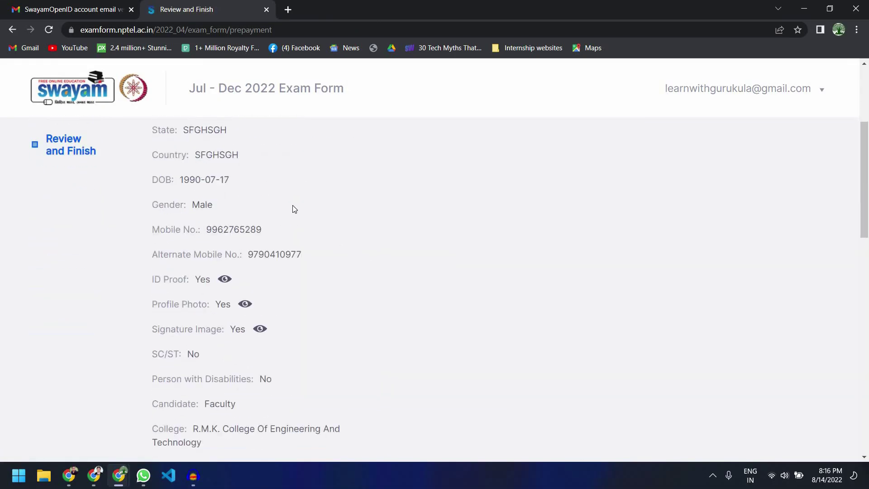
pyautogui.scroll(-6, 298, 181)
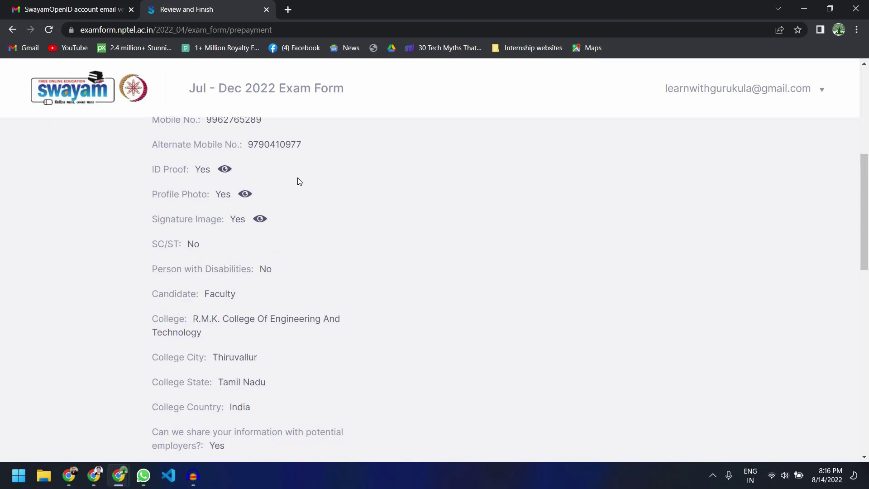
pyautogui.scroll(-2, 299, 181)
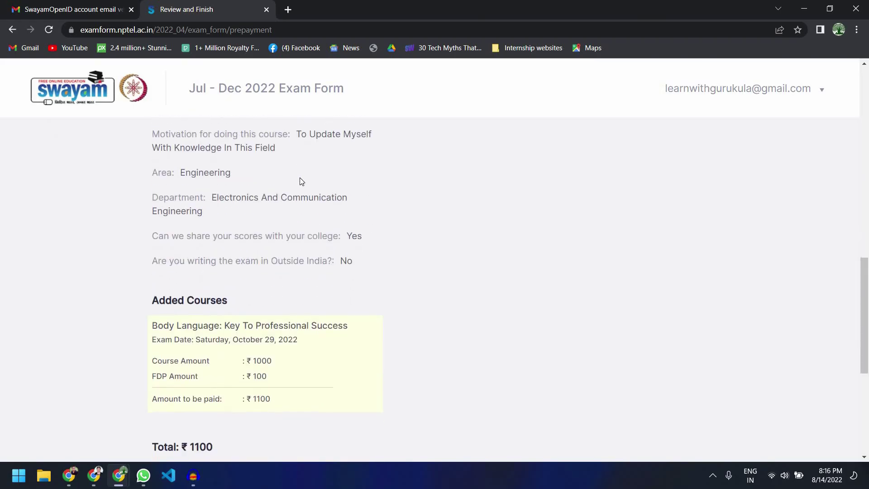
pyautogui.scroll(-2, 300, 182)
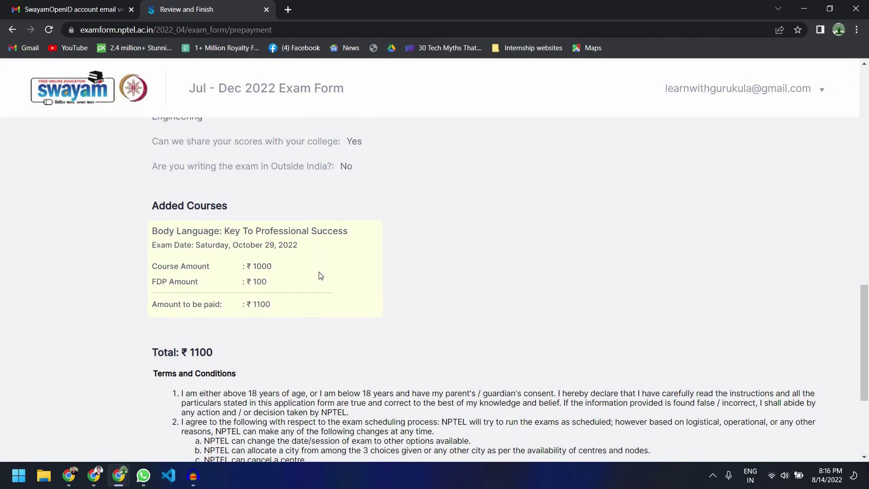
pyautogui.scroll(-2, 323, 281)
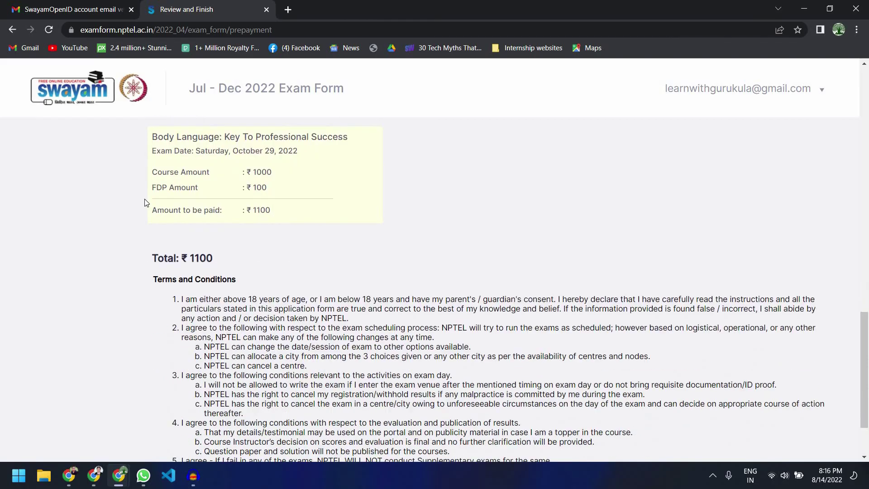
pyautogui.tripleClick(307, 194)
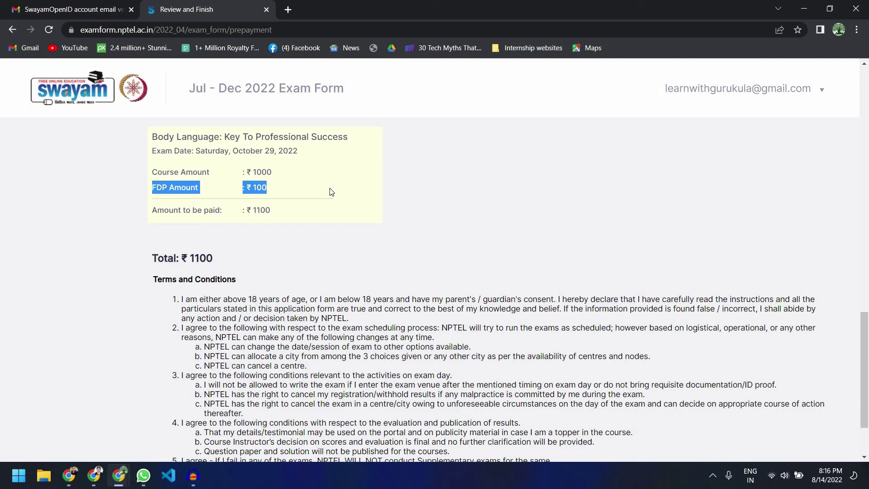
pyautogui.scroll(-2, 330, 192)
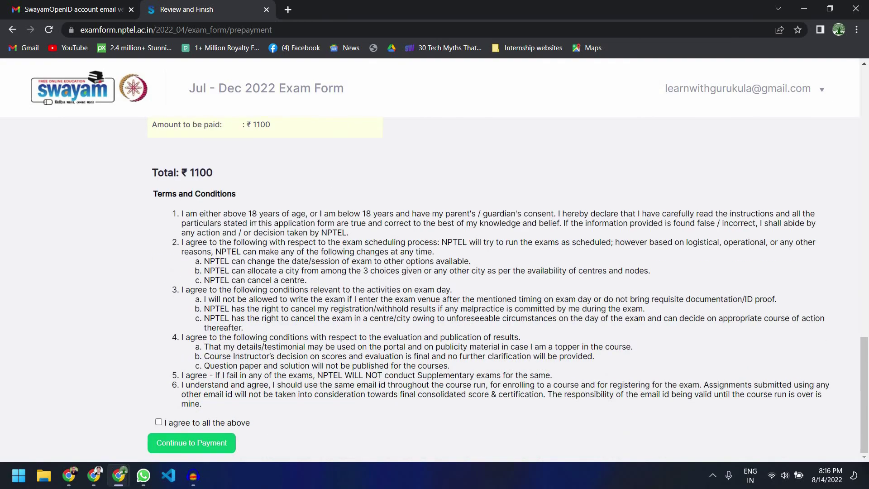
pyautogui.click(159, 423)
pyautogui.click(200, 443)
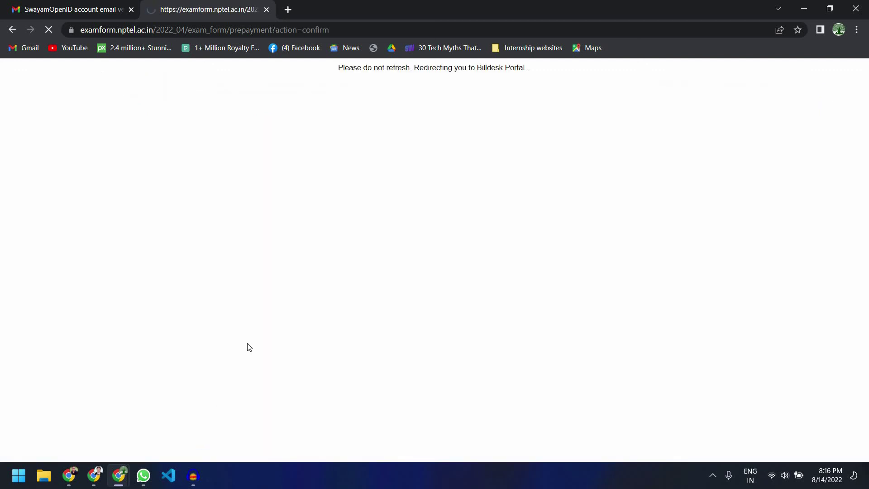